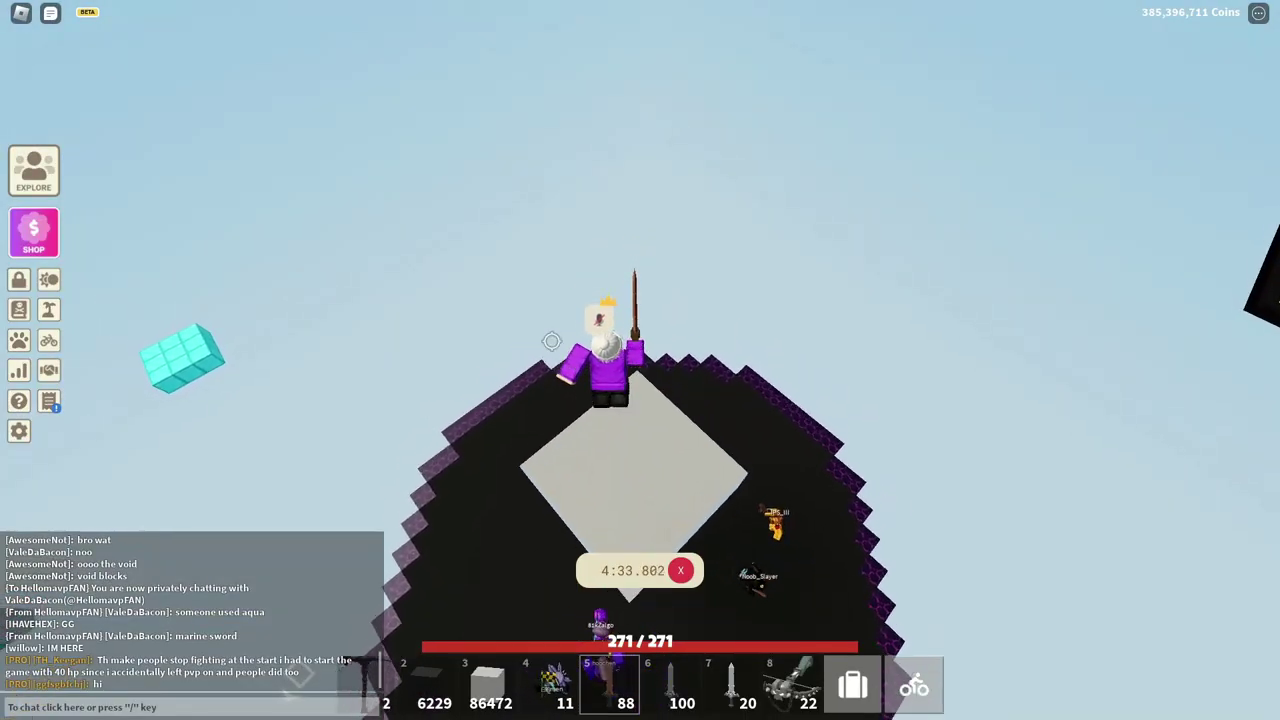
Step: Fight the arena round with the iron sword (slot 7), then switch to the void mattock (slot 1)
{"action": "key", "text": "6"}
{"action": "key", "text": "7"}
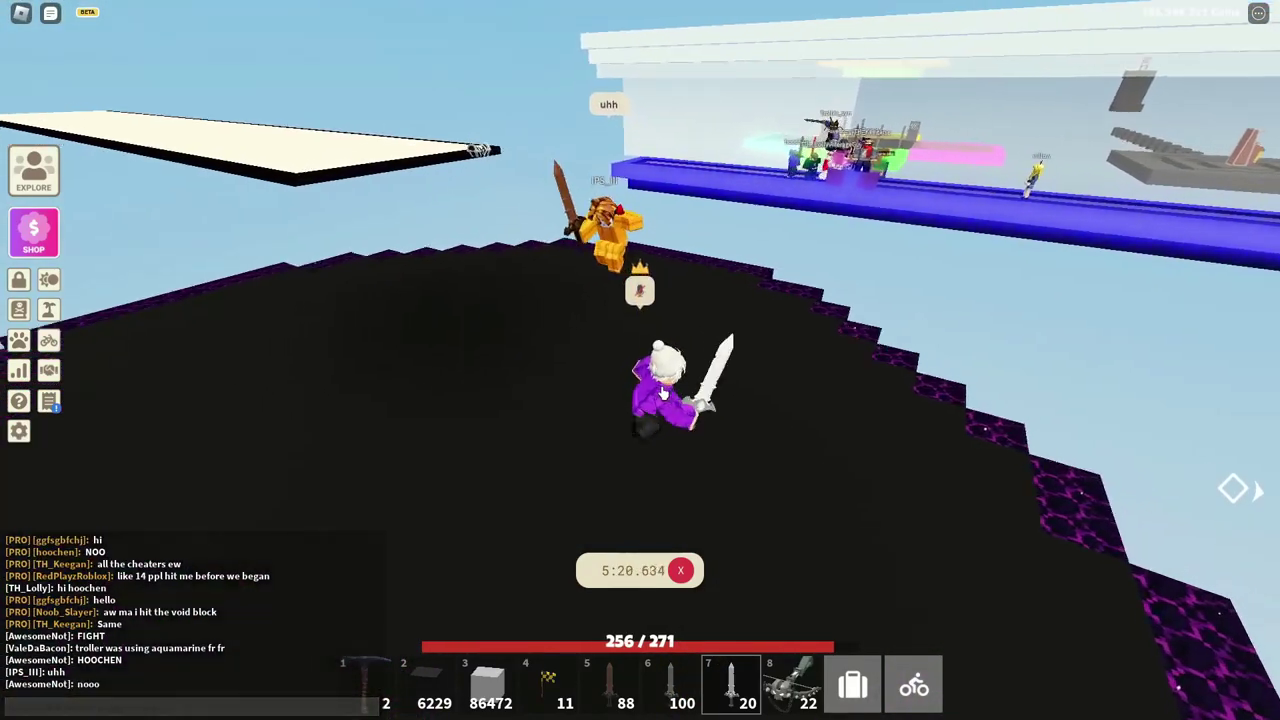
{"action": "key", "text": "1"}
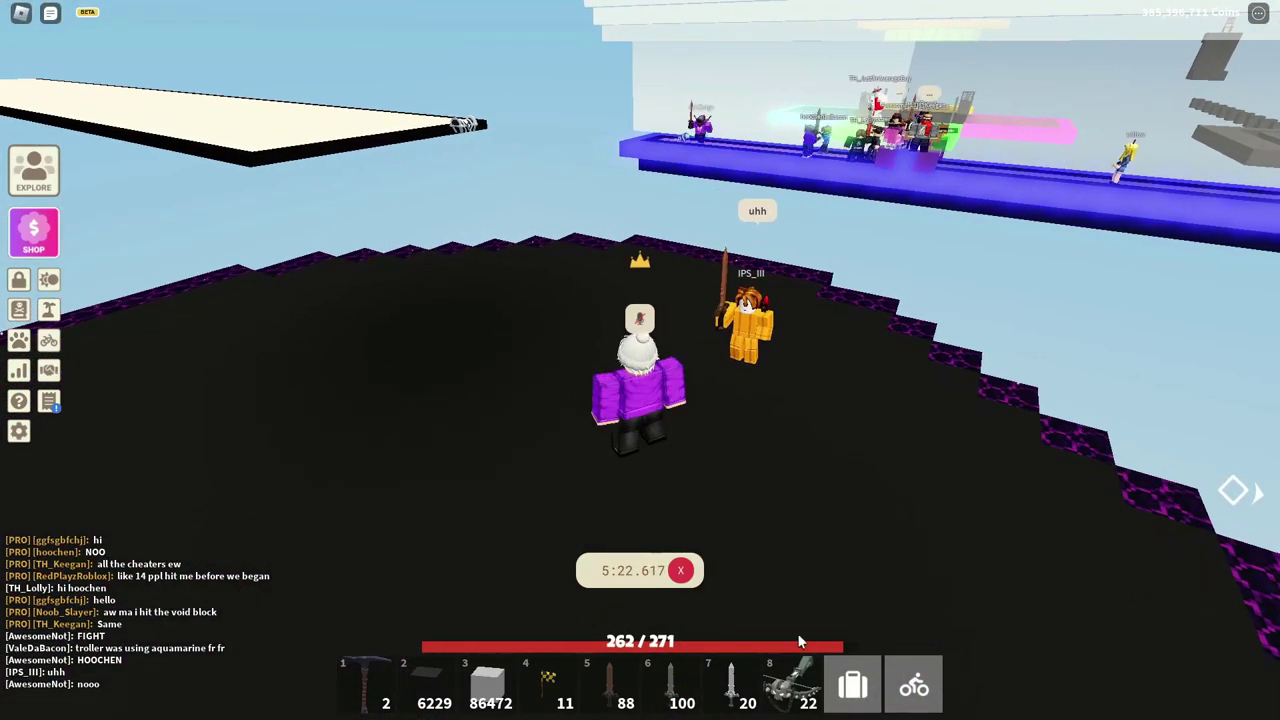
Step: Send IPS_III a trade request while holding the crossbow, then fight with the stone sword
{"action": "left_click", "coordinate": [792, 685]}
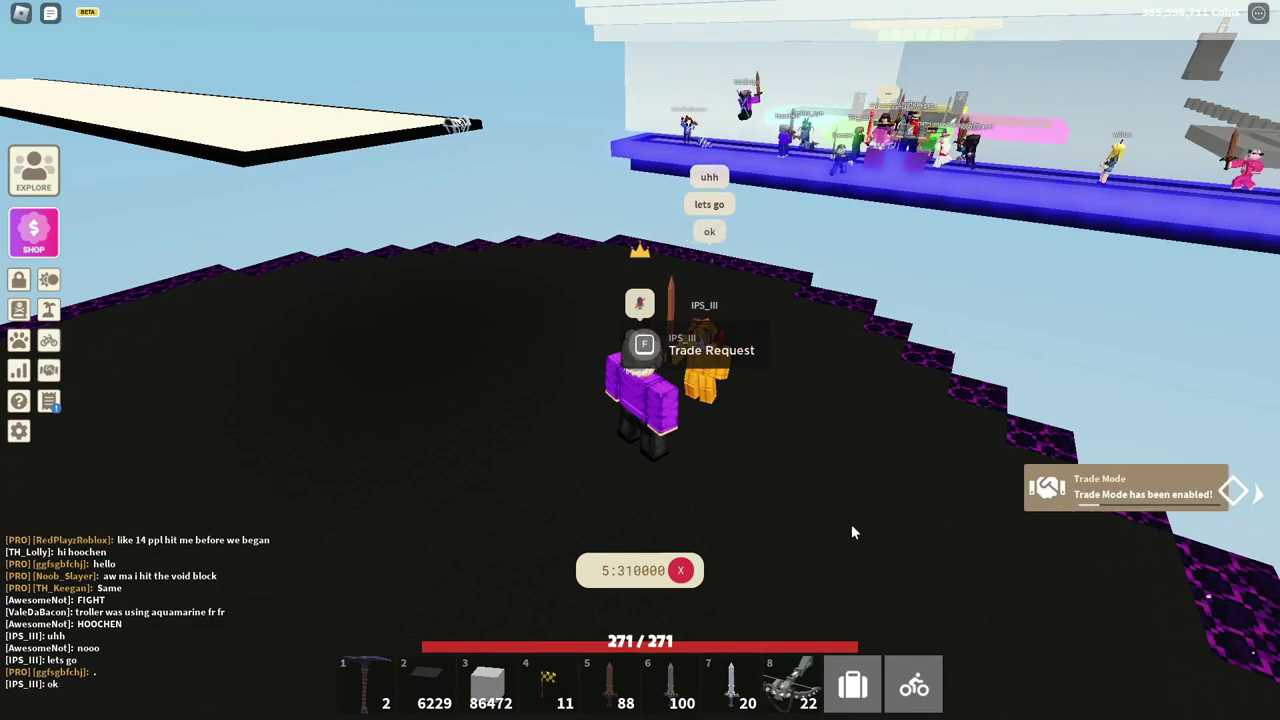
{"action": "key", "text": "f"}
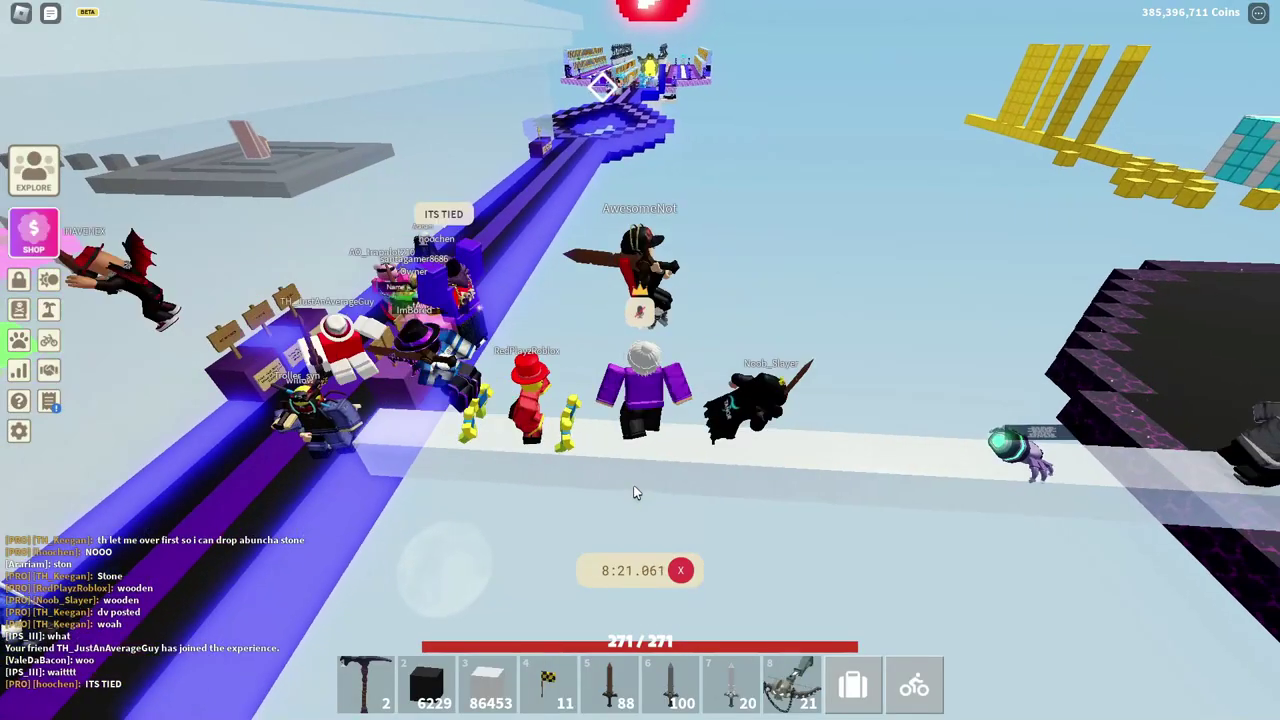
{"action": "key", "text": "6"}
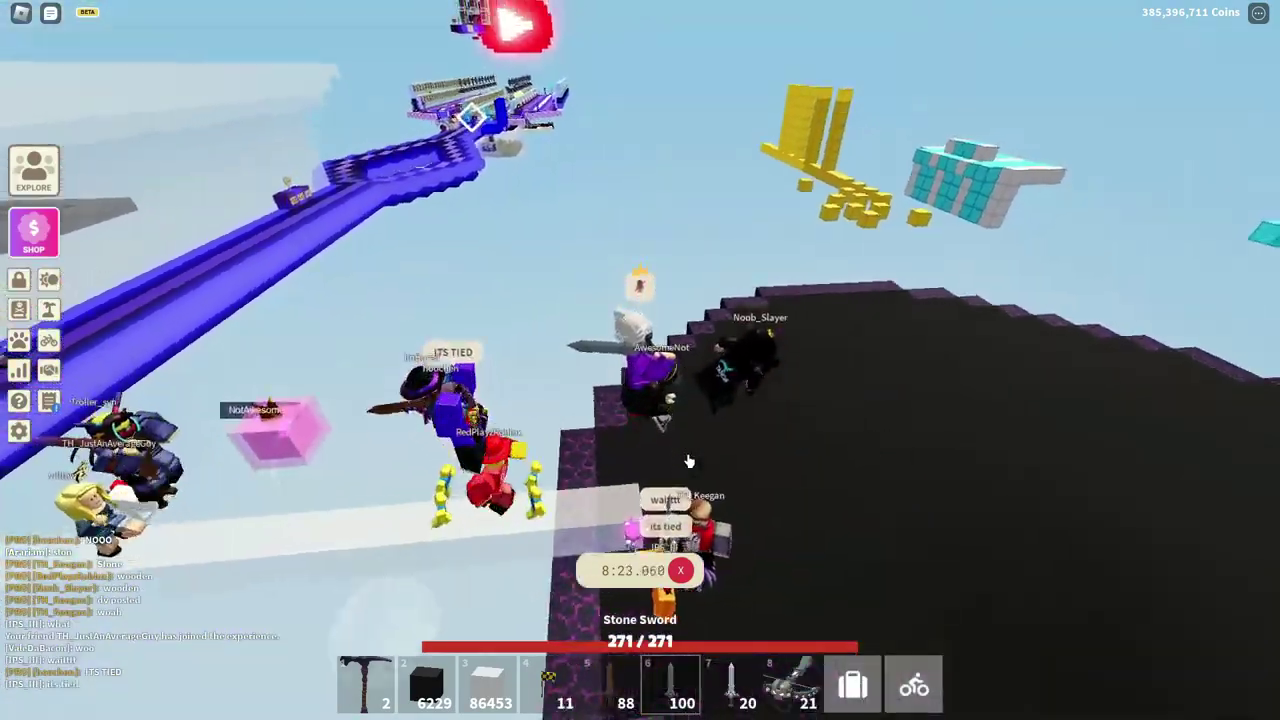
{"action": "key", "text": "w"}
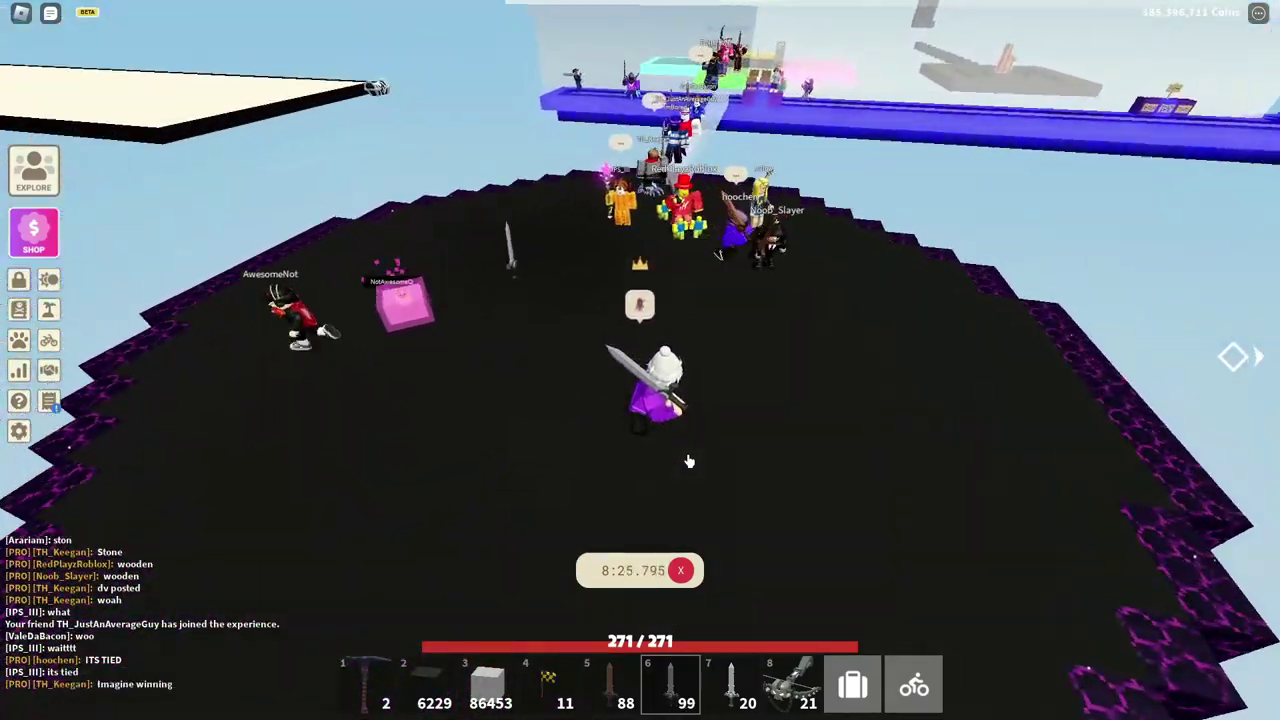
{"action": "left_click", "coordinate": [688, 461]}
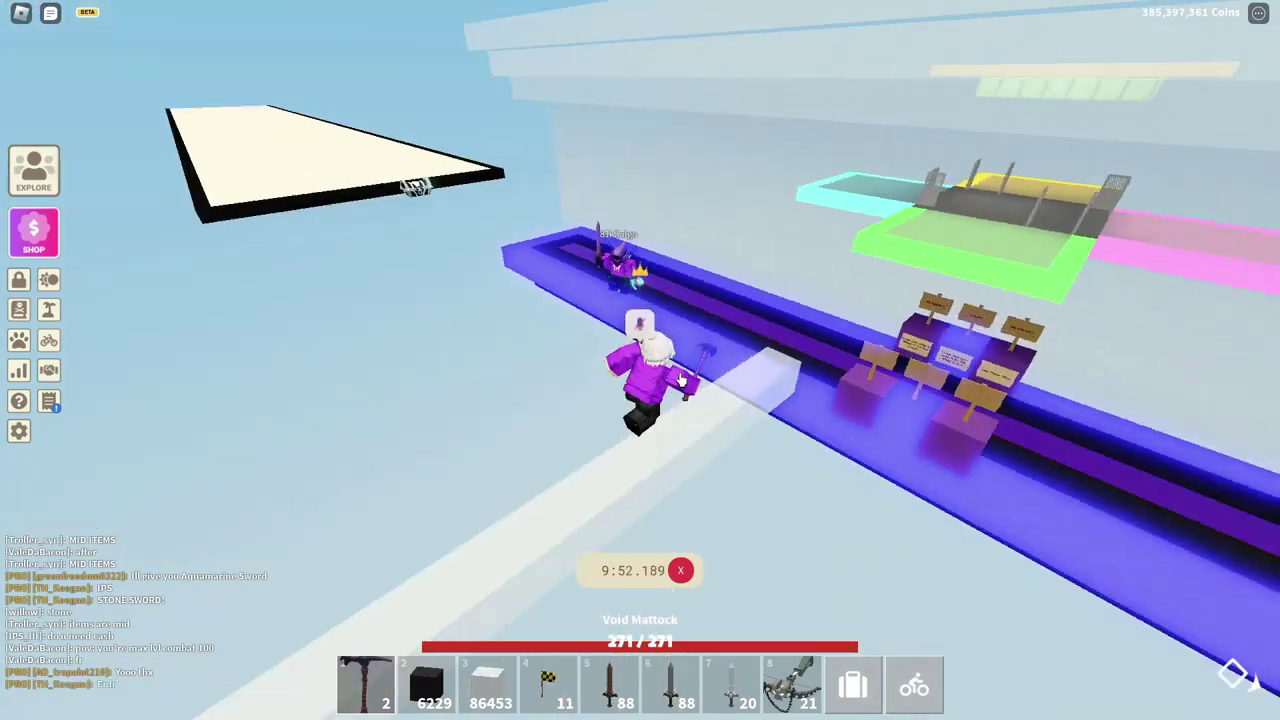
Step: Mine away the glass walkway blocks with the void mattock, finishing at the arena edge
{"action": "key", "text": "5"}
{"action": "left_click", "coordinate": [829, 540]}
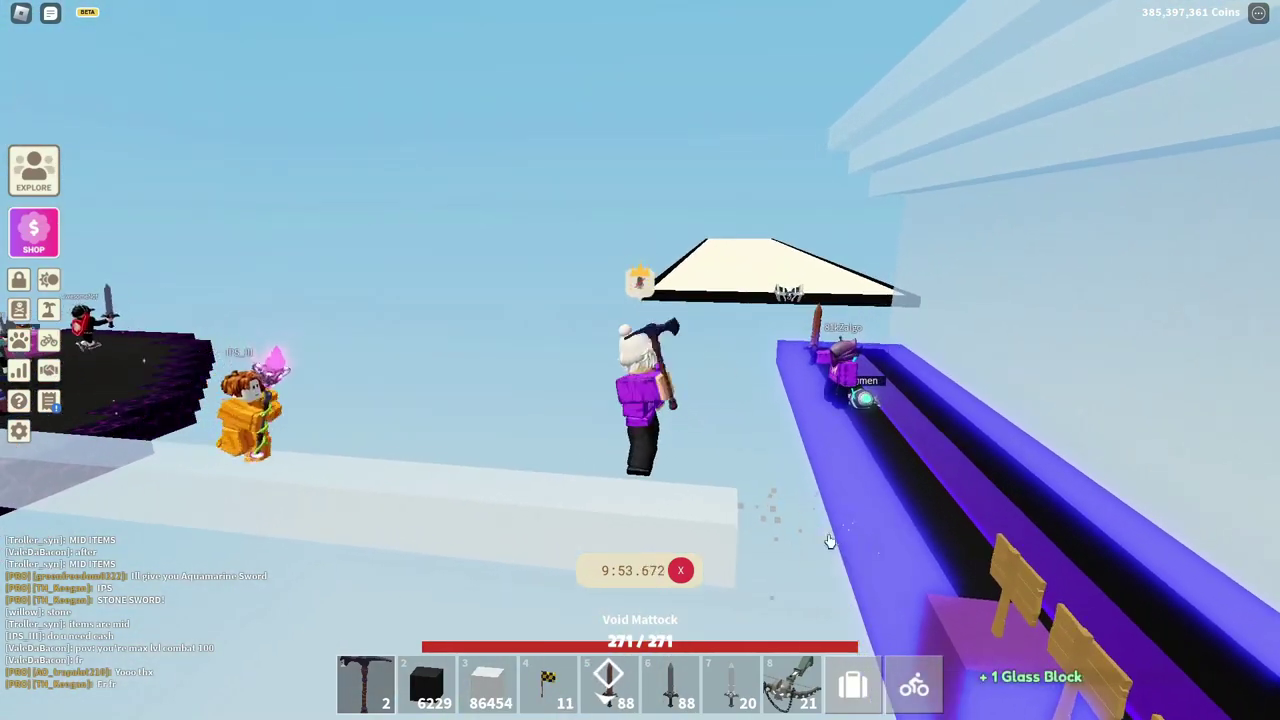
{"action": "left_click", "coordinate": [815, 520]}
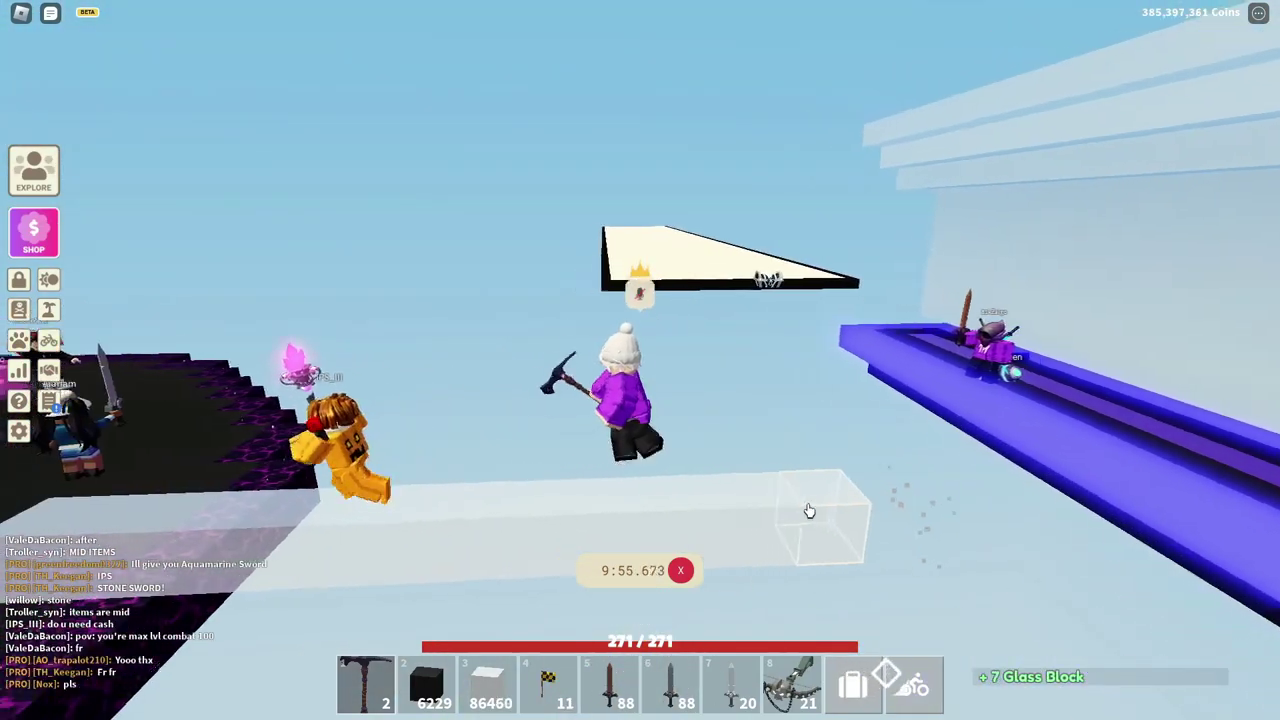
{"action": "left_click", "coordinate": [810, 512]}
{"action": "left_click", "coordinate": [903, 503]}
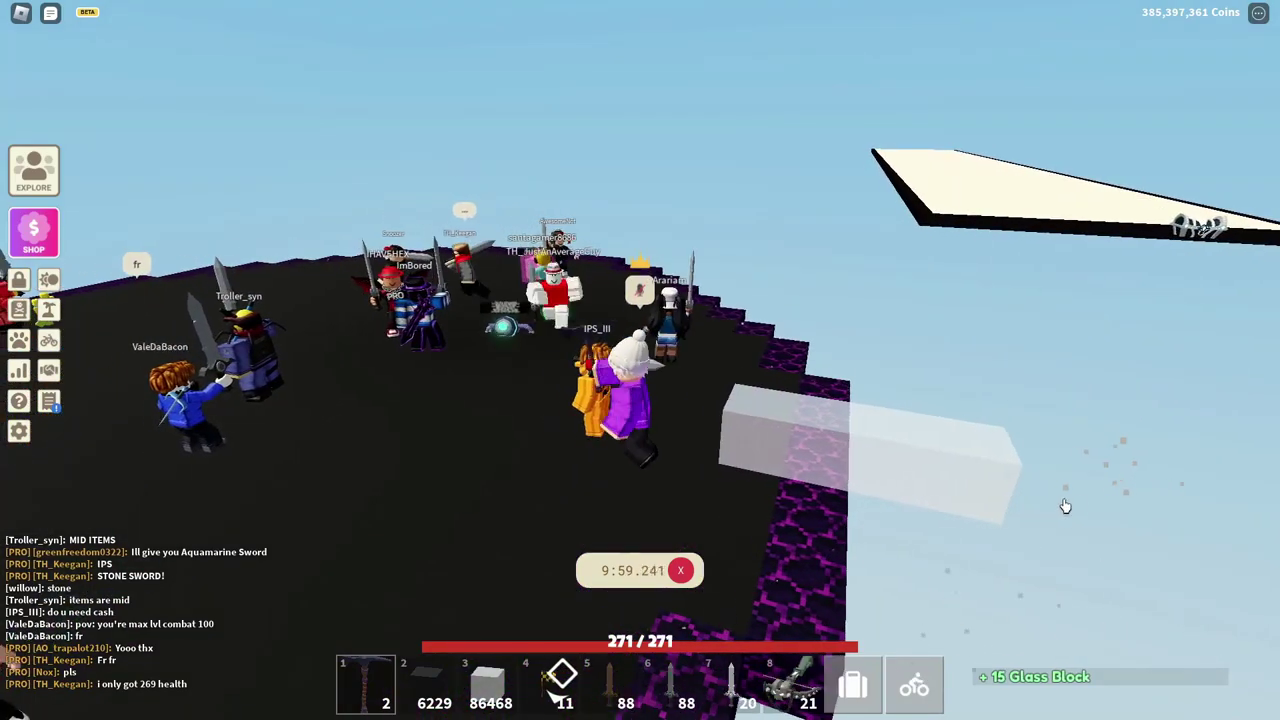
{"action": "left_click", "coordinate": [790, 427]}
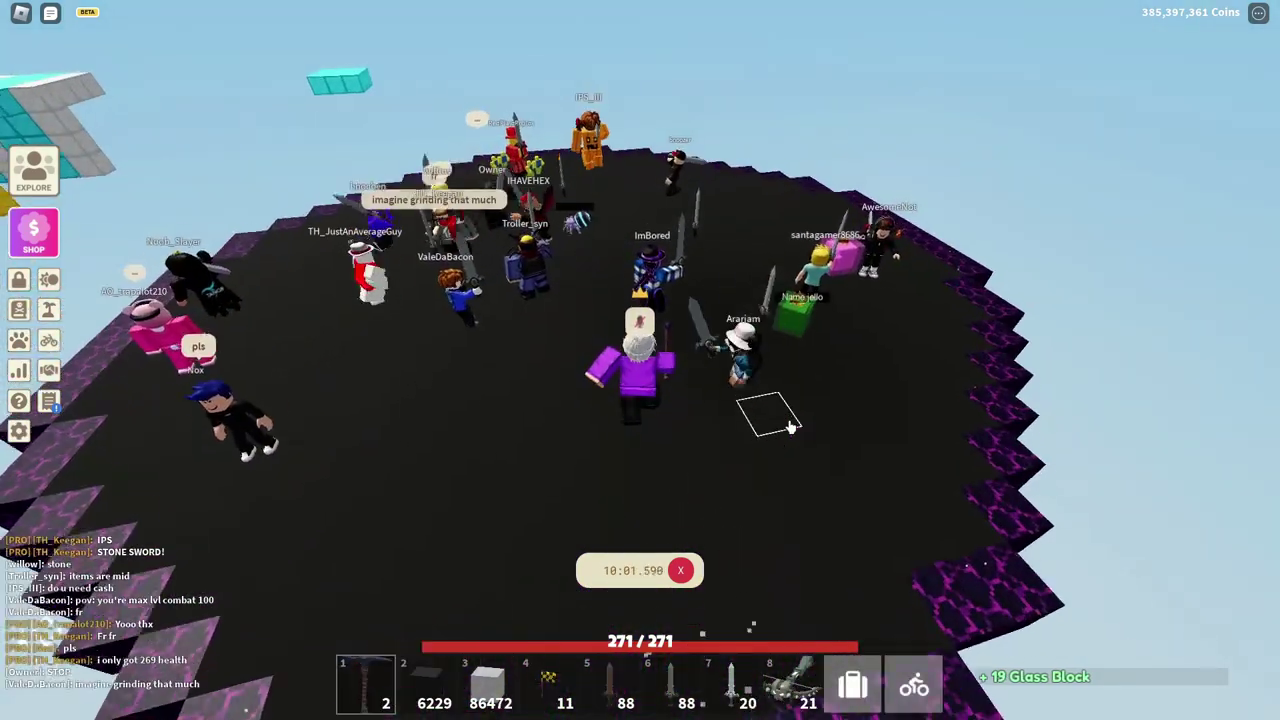
Step: Kick Troller_syn via Island Permissions and confirm with Yes, holding the stone sword
{"action": "key", "text": "6"}
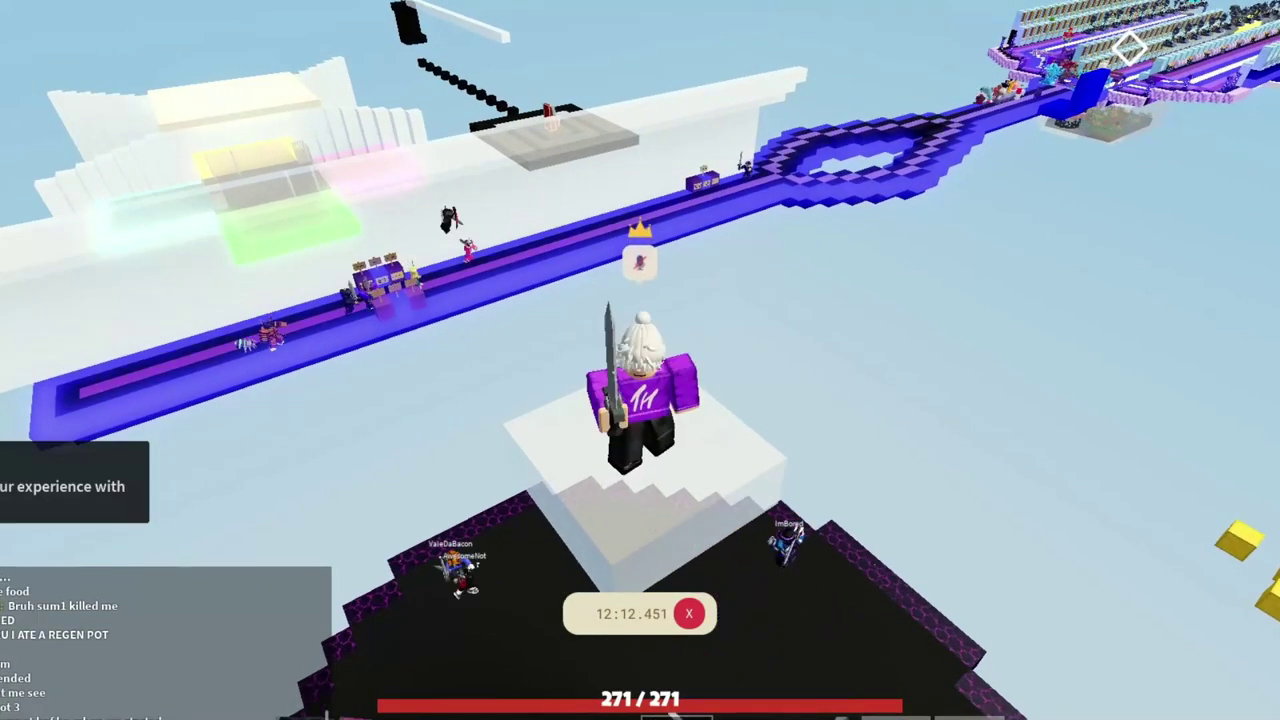
{"action": "type", "text": "p"}
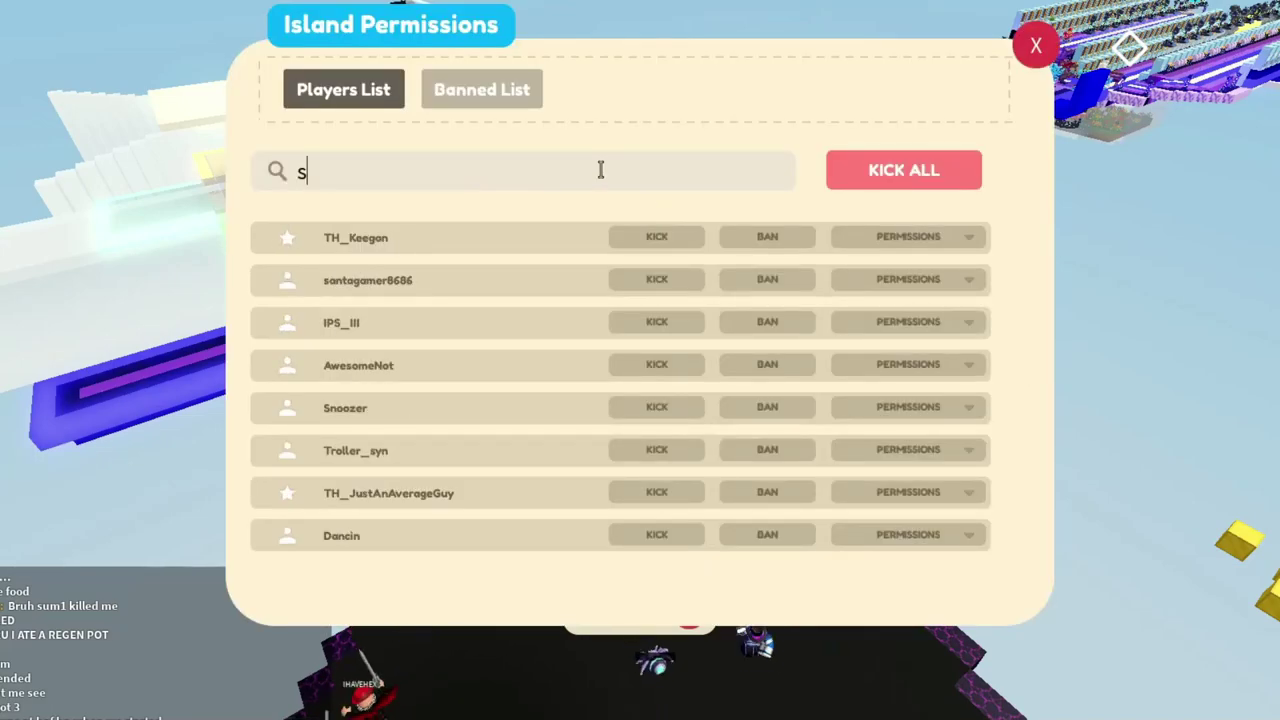
{"action": "type", "text": "u"}
{"action": "left_click", "coordinate": [660, 237]}
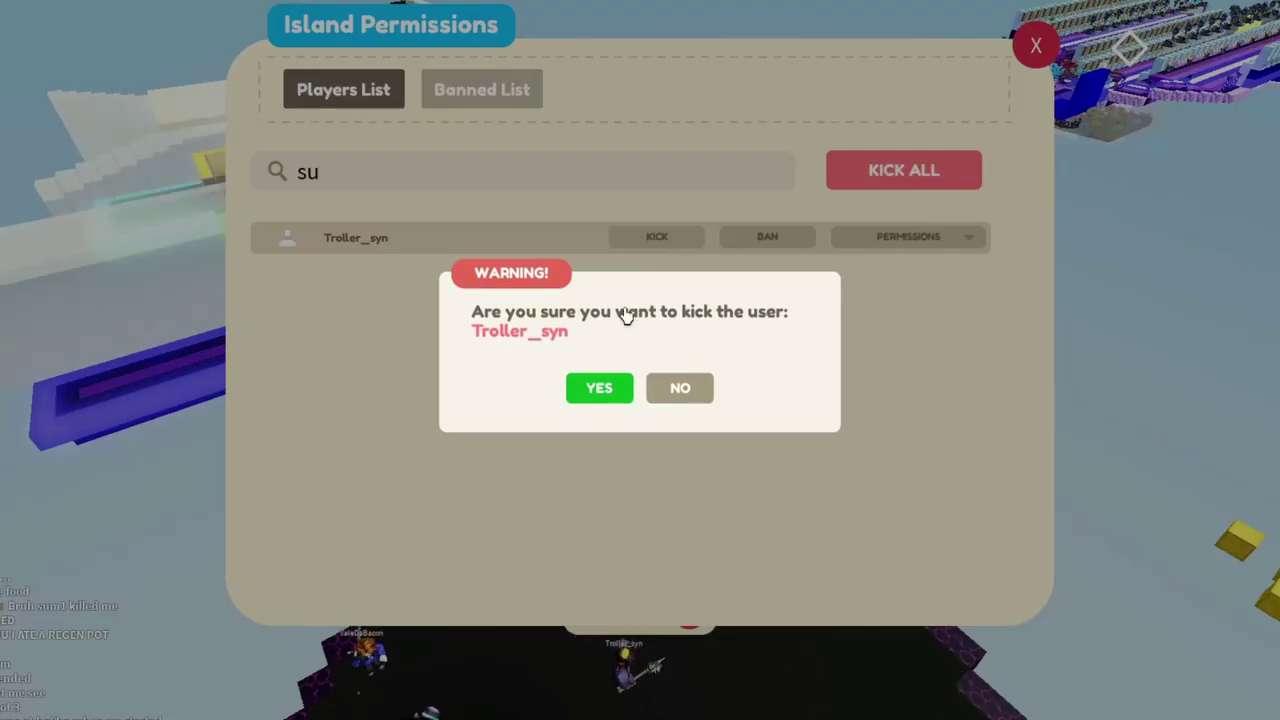
{"action": "left_click", "coordinate": [600, 389]}
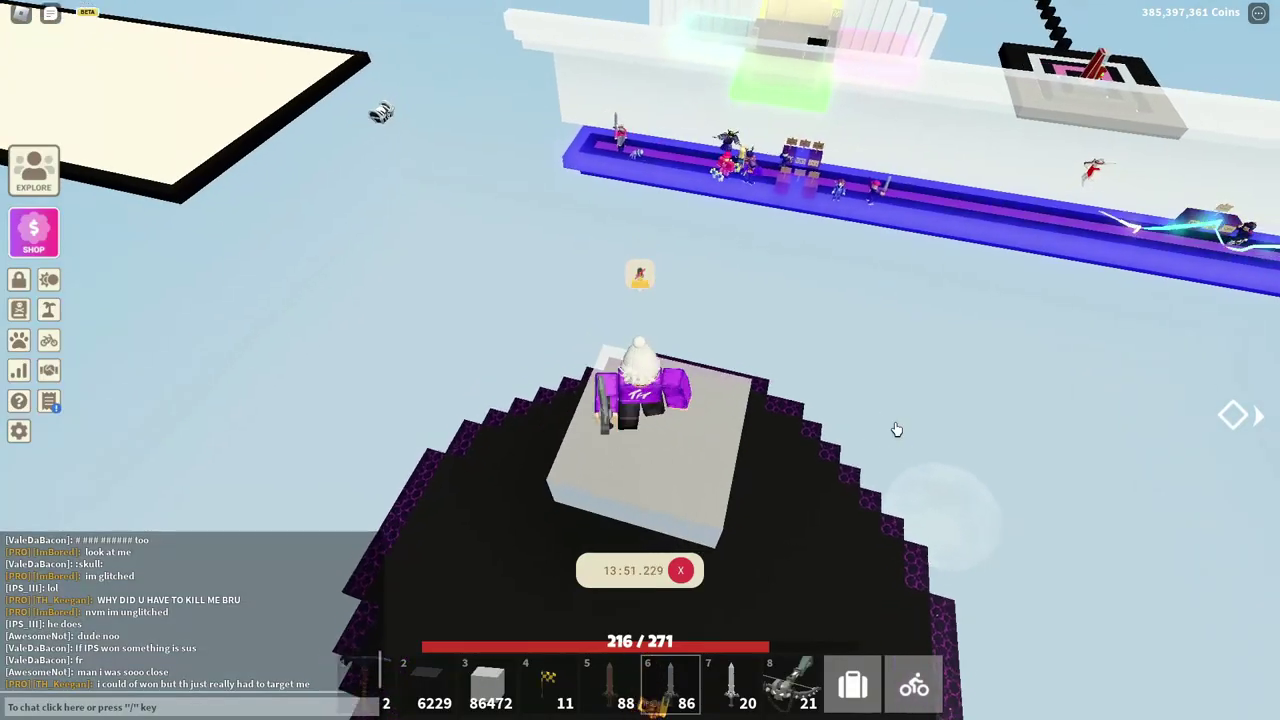
{"action": "key", "text": "slash"}
{"action": "type", "text": "g"}
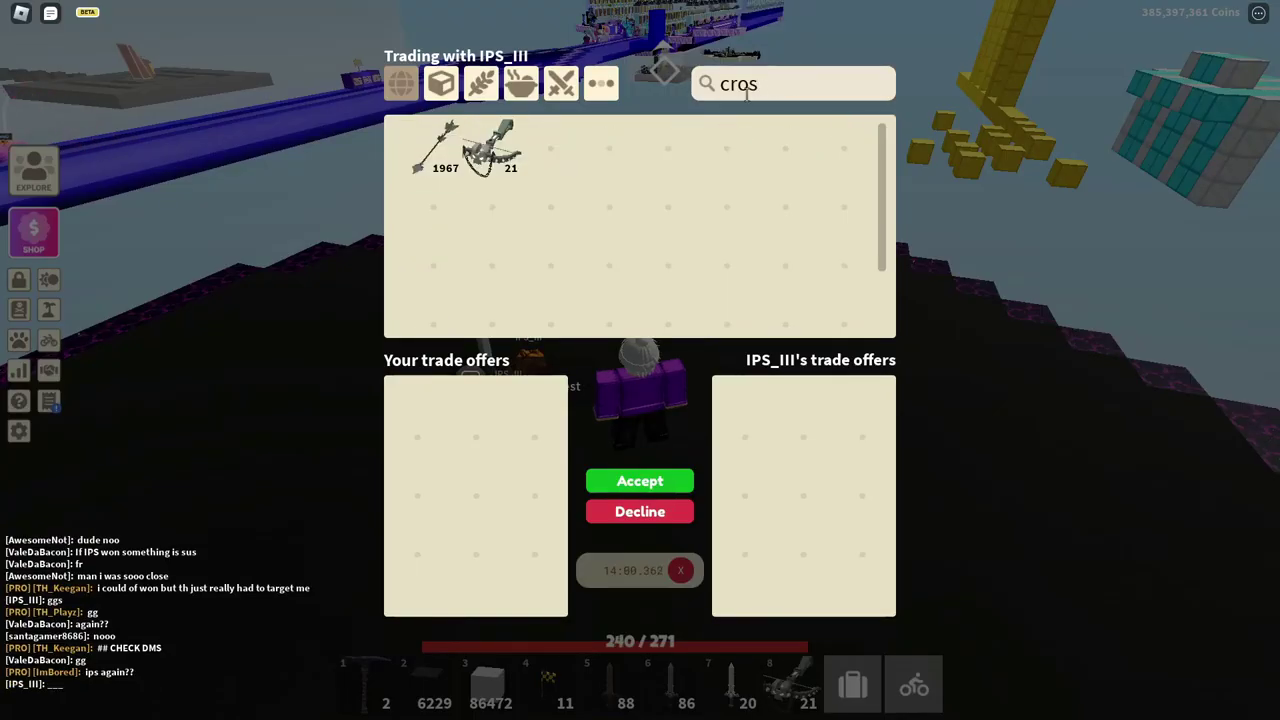
{"action": "left_click", "coordinate": [661, 501]}
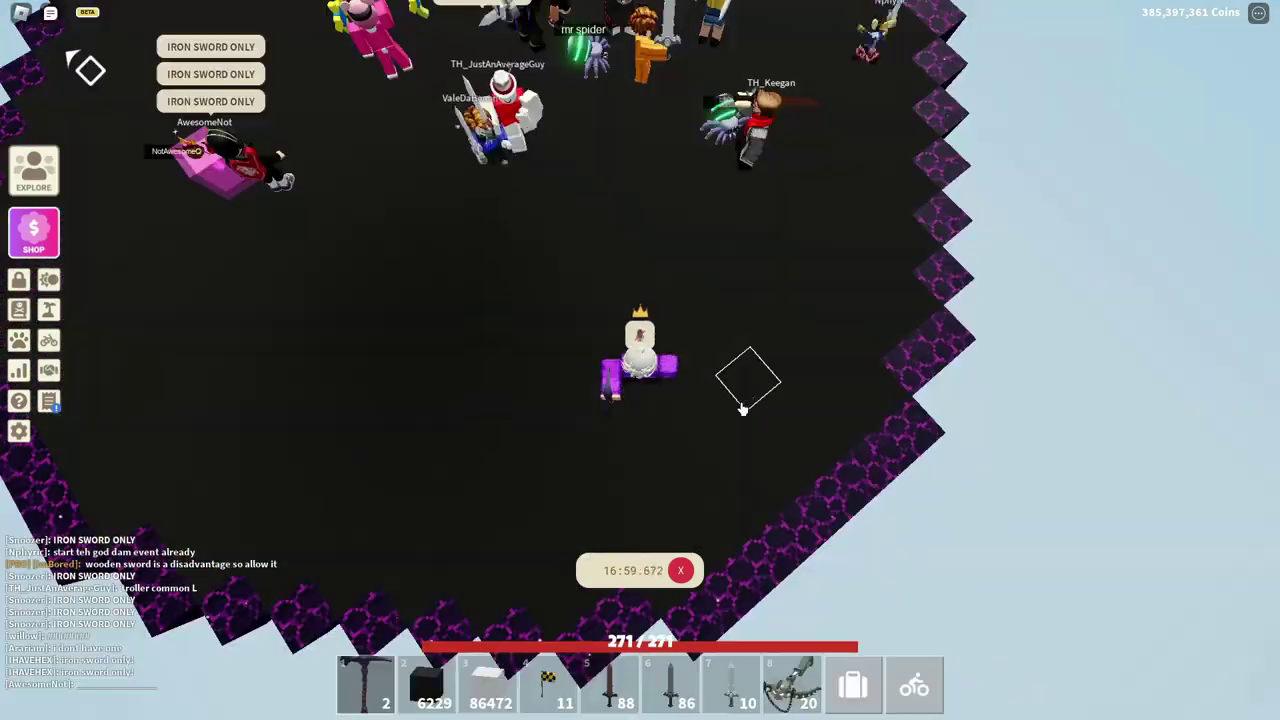
Step: Reset the character to respawn, then equip the iron sword for the round
{"action": "key", "text": "Escape"}
{"action": "key", "text": "r"}
{"action": "key", "text": "Return"}
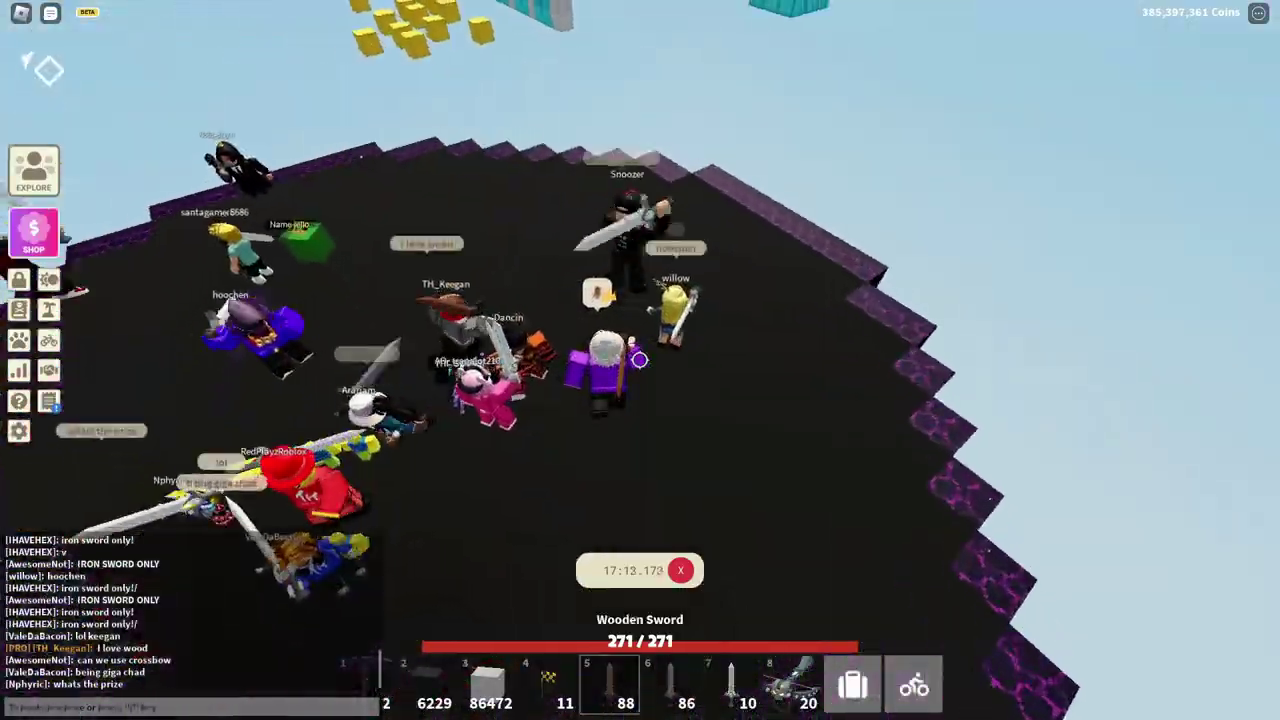
{"action": "key", "text": "7"}
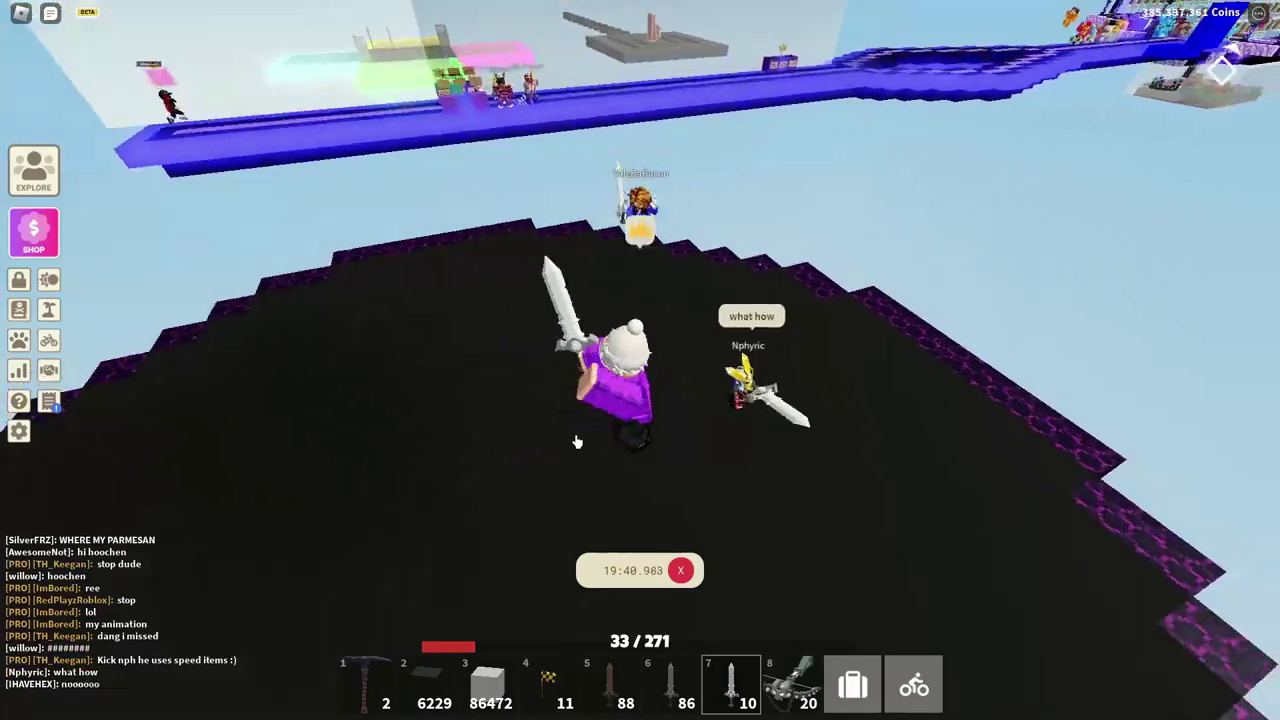
Step: Turn toward Nphyric, open a prize trade with the winner, and ready the glass blocks
{"action": "key", "text": "Escape"}
{"action": "key", "text": "Escape"}
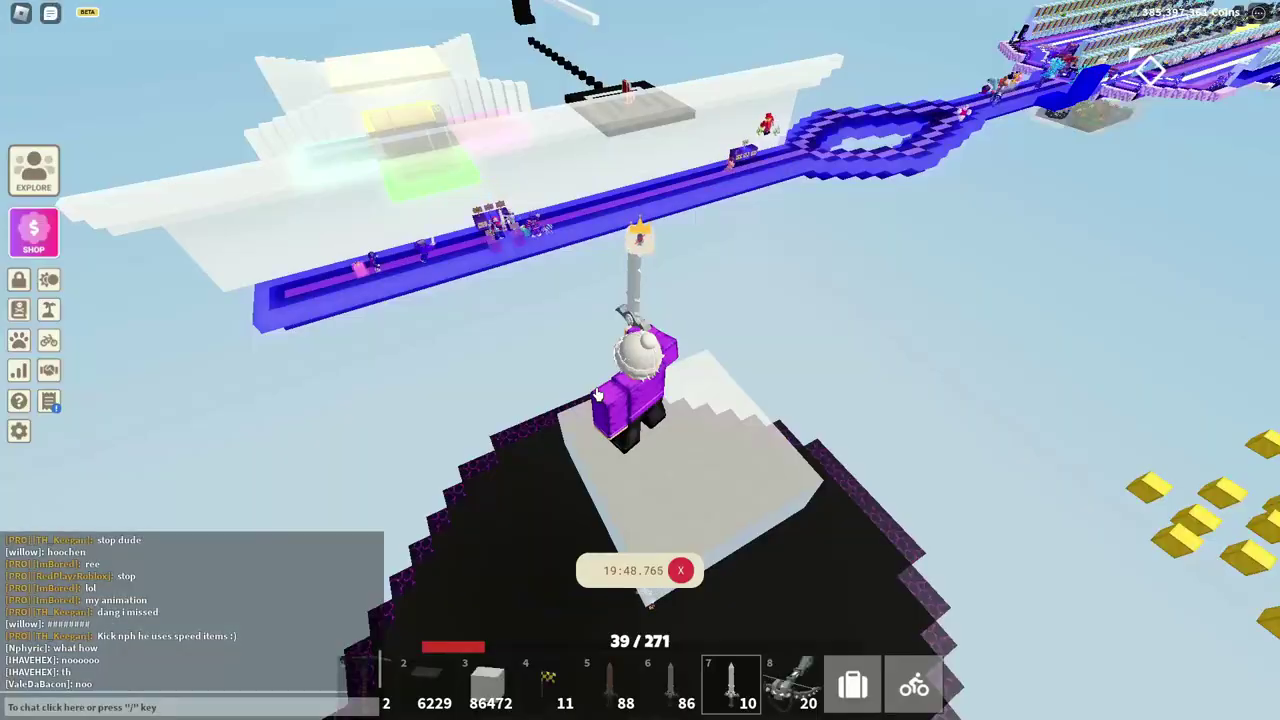
{"action": "left_click_drag", "start_coordinate": [598, 393], "coordinate": [640, 365]}
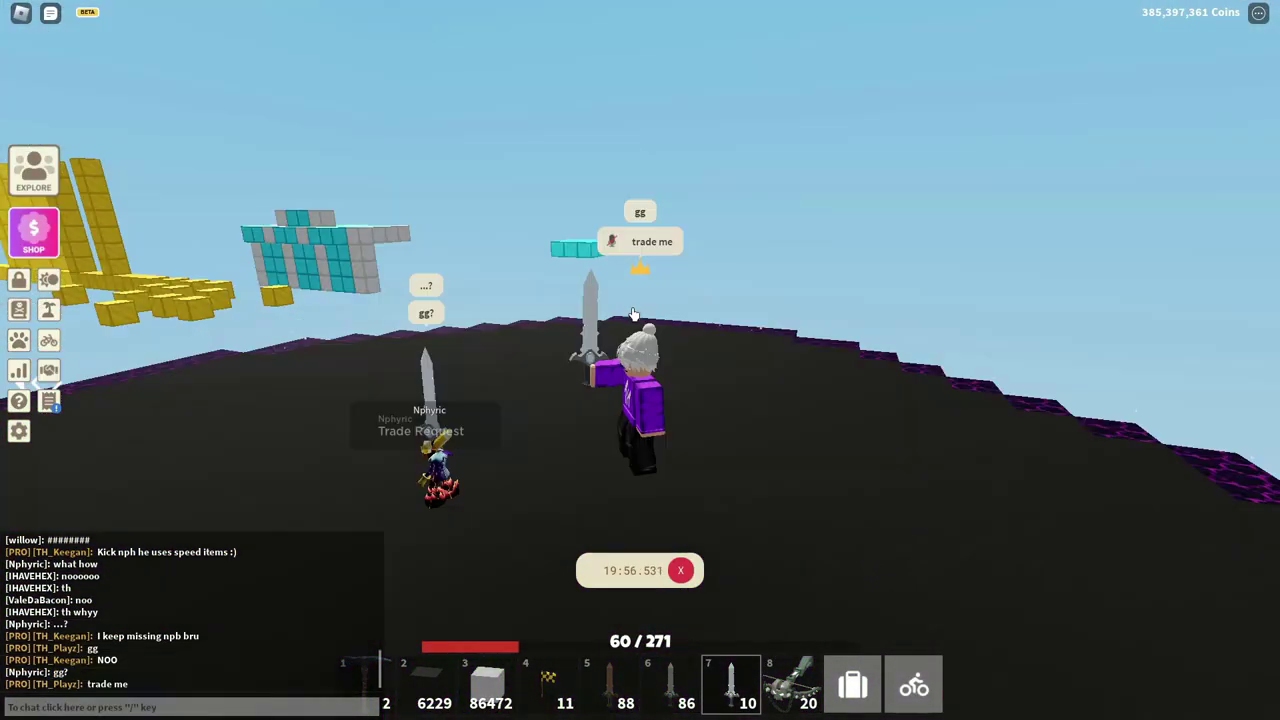
{"action": "left_click", "coordinate": [414, 414]}
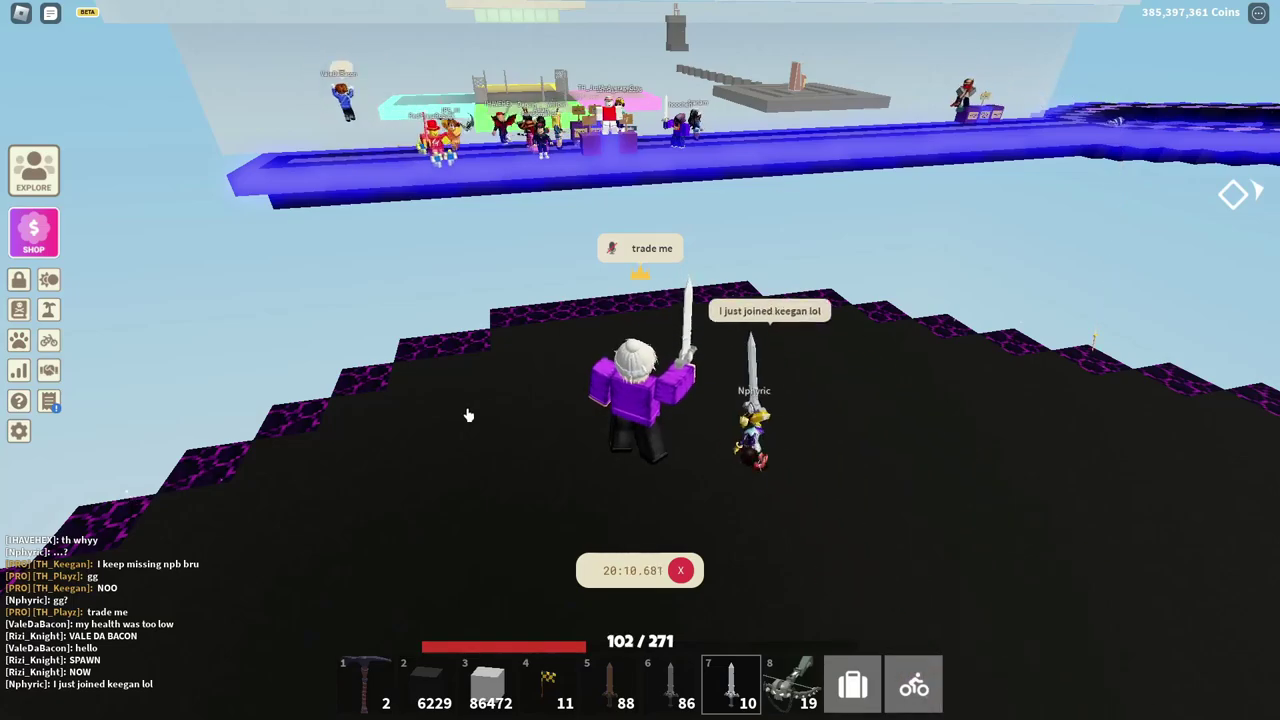
{"action": "key", "text": "3"}
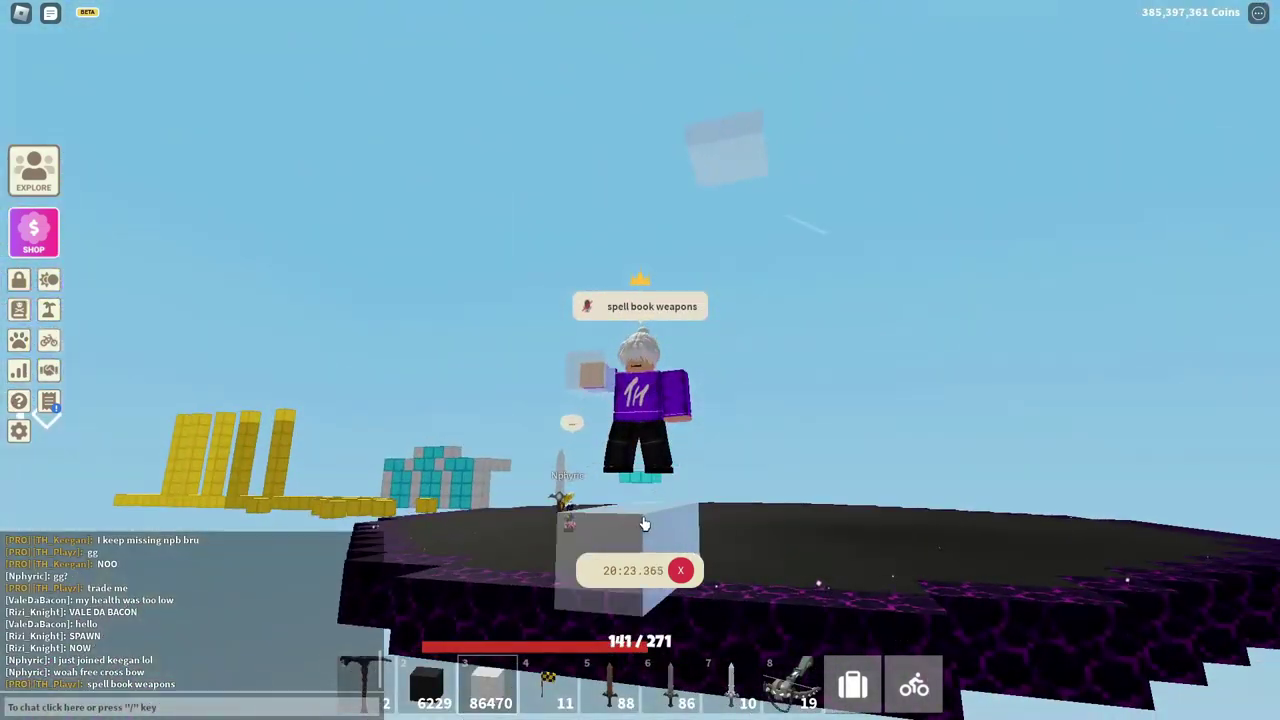
Step: Place two glass blocks beneath the character and briefly check the full inventory
{"action": "left_click", "coordinate": [644, 523]}
{"action": "left_click", "coordinate": [649, 542]}
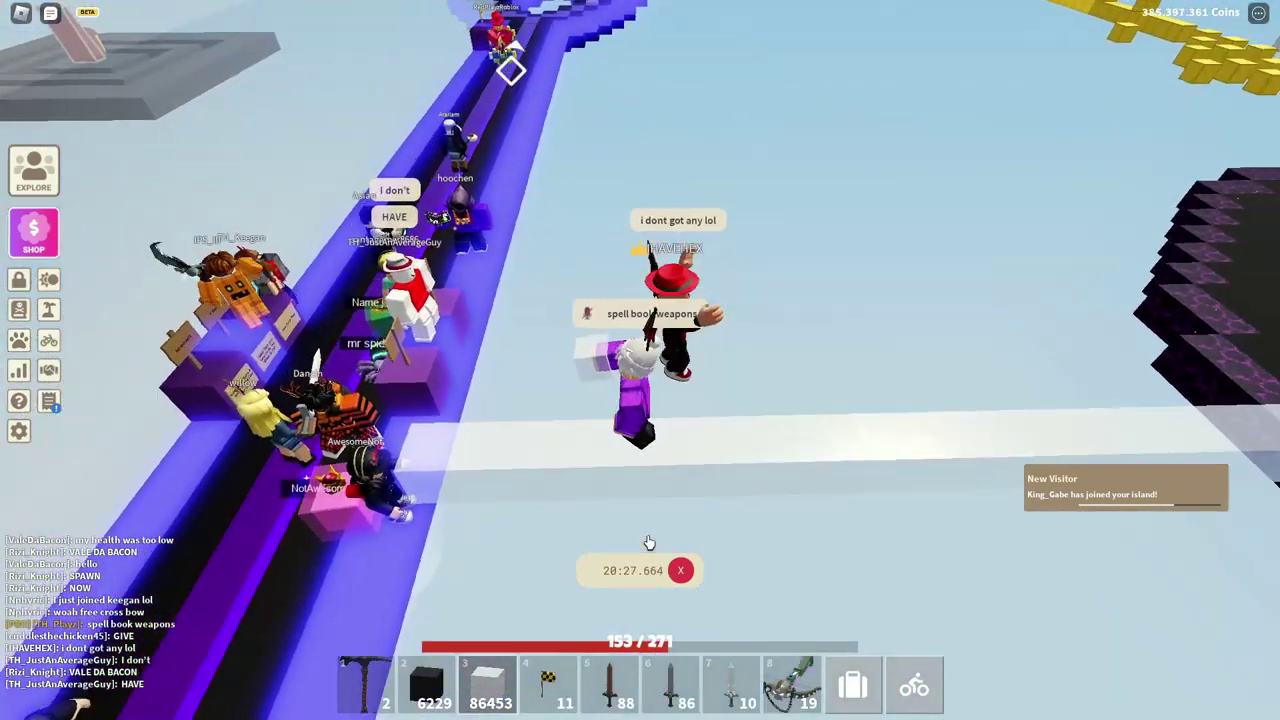
{"action": "key", "text": "grave"}
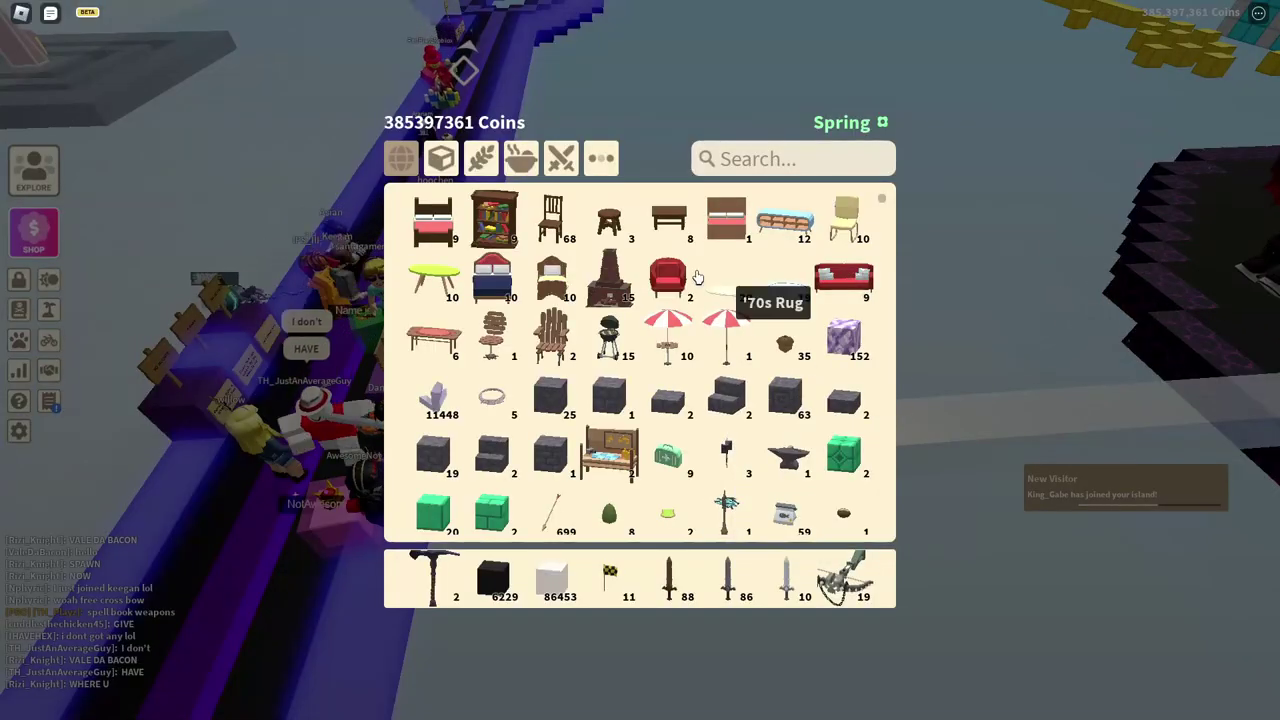
{"action": "key", "text": "grave"}
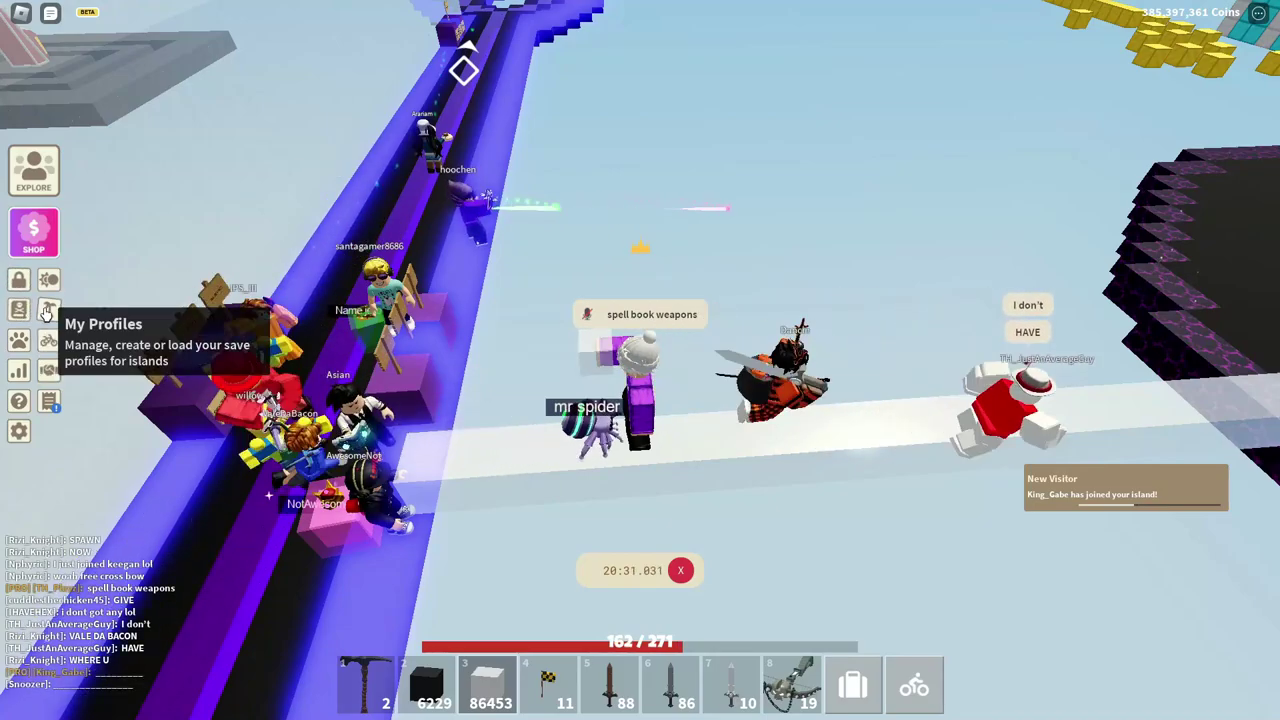
Step: Review the Magic weapons list in the Combat Catalogue, then close it
{"action": "left_click", "coordinate": [20, 310]}
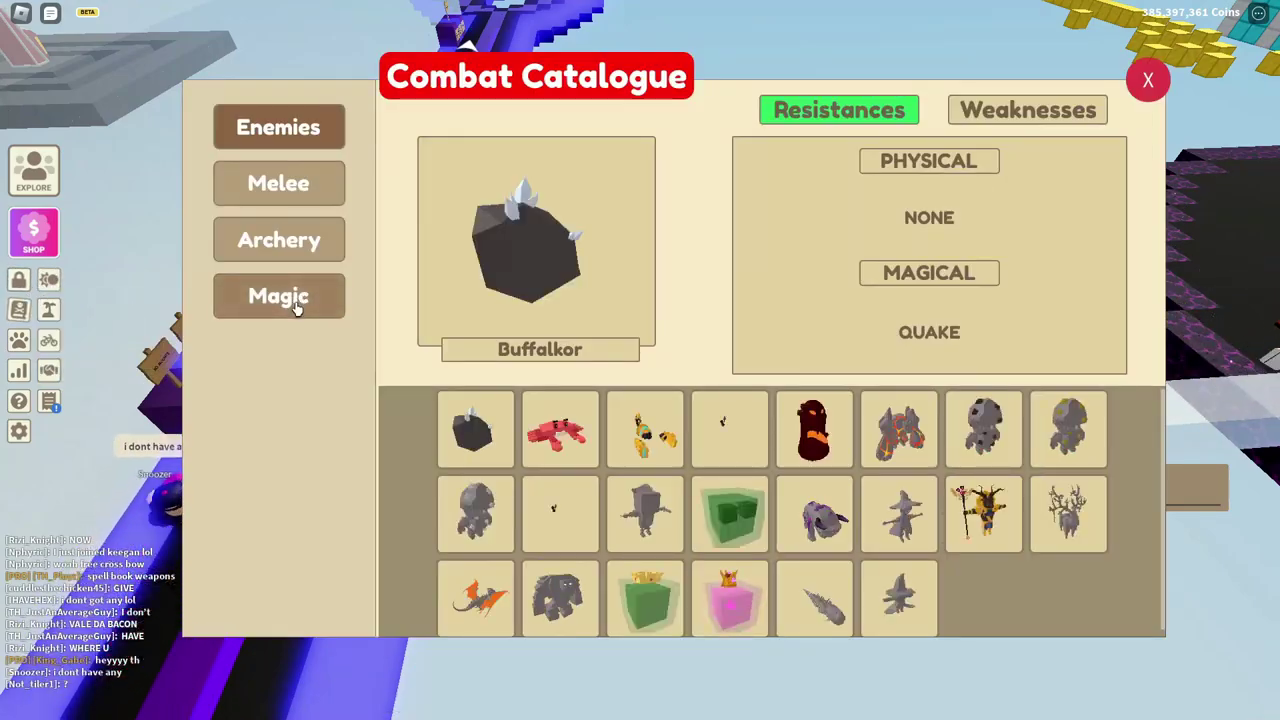
{"action": "left_click", "coordinate": [296, 307]}
{"action": "key", "text": "Escape"}
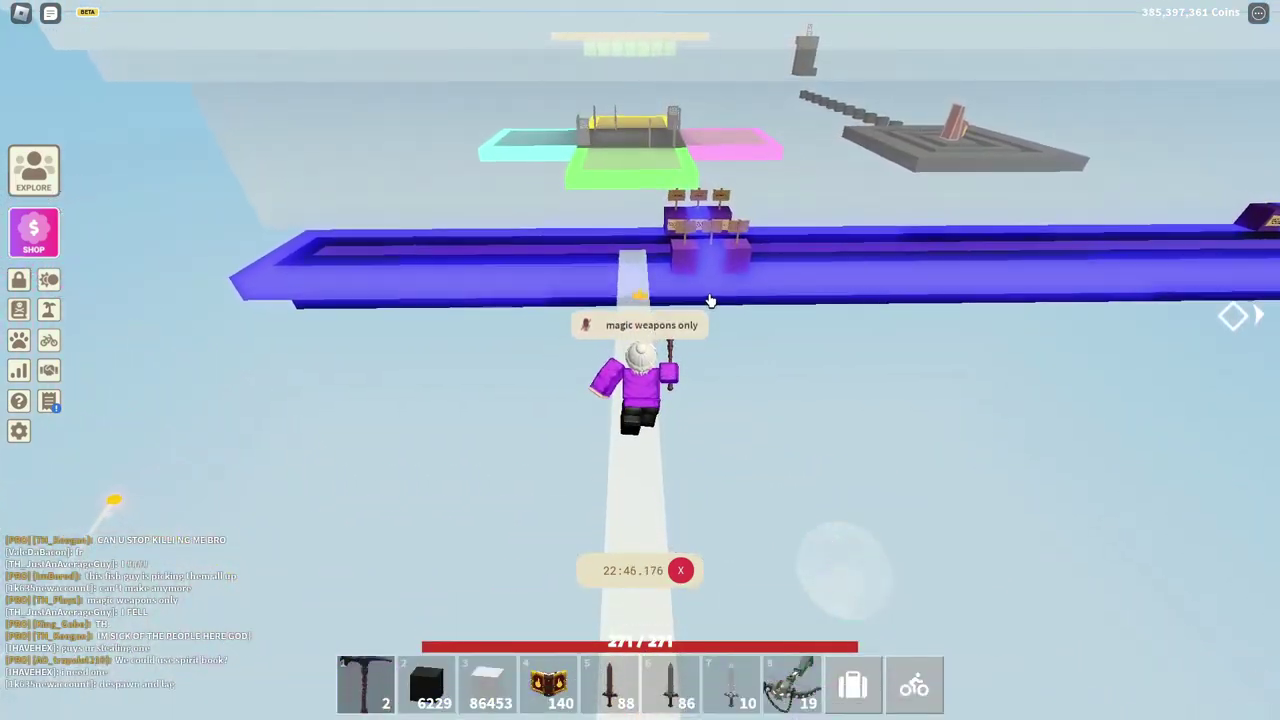
Step: Equip the pickaxe and break the temporary glass blocks back into the inventory
{"action": "key", "text": "w"}
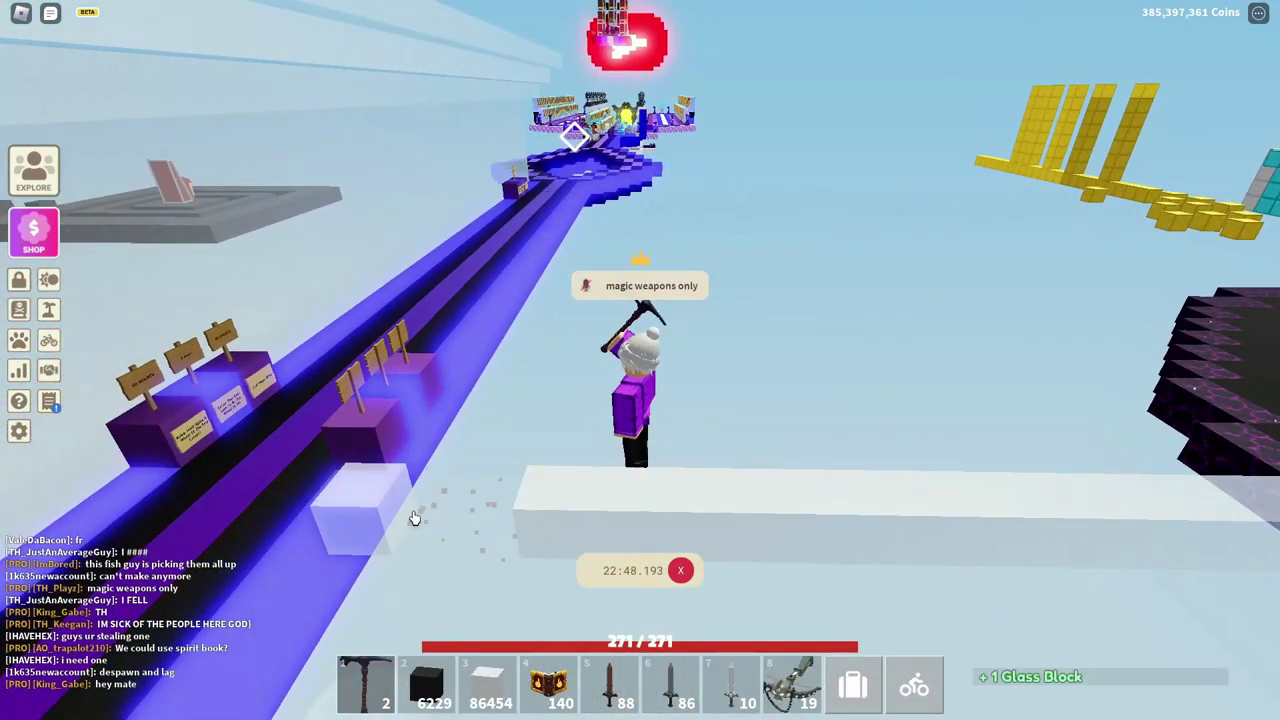
{"action": "left_click_drag", "start_coordinate": [407, 517], "coordinate": [428, 519]}
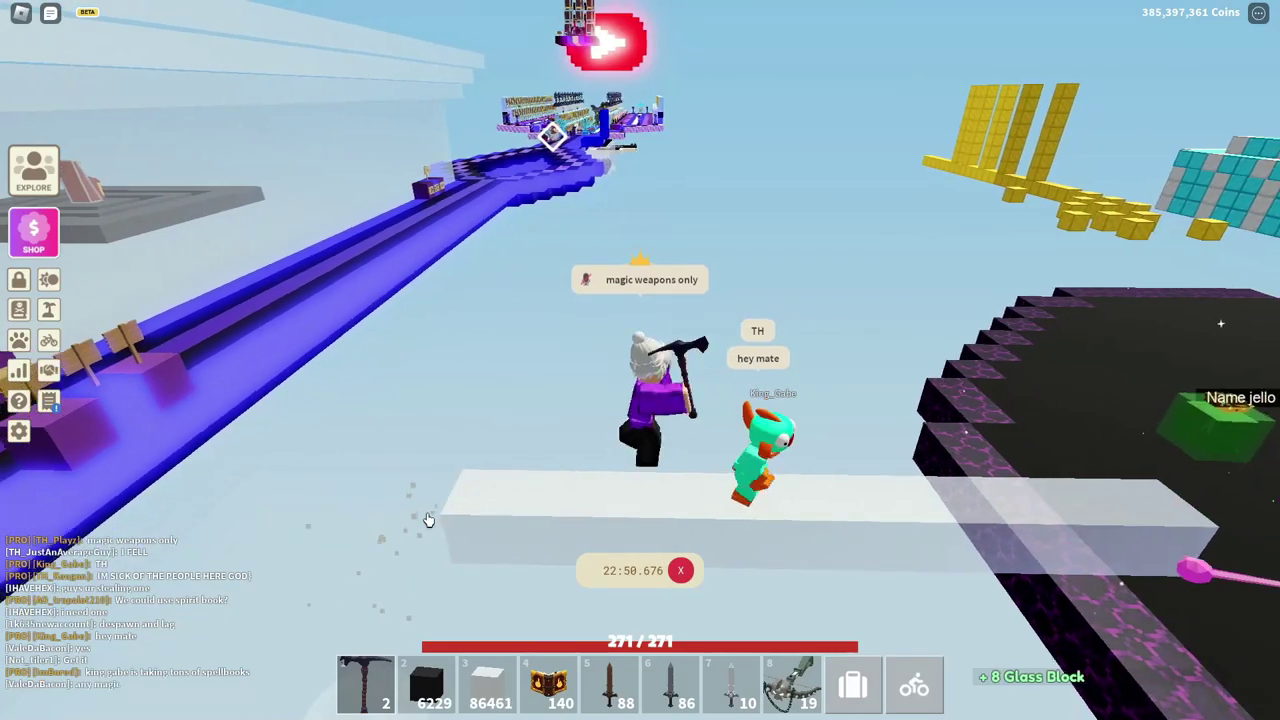
{"action": "left_click", "coordinate": [428, 519]}
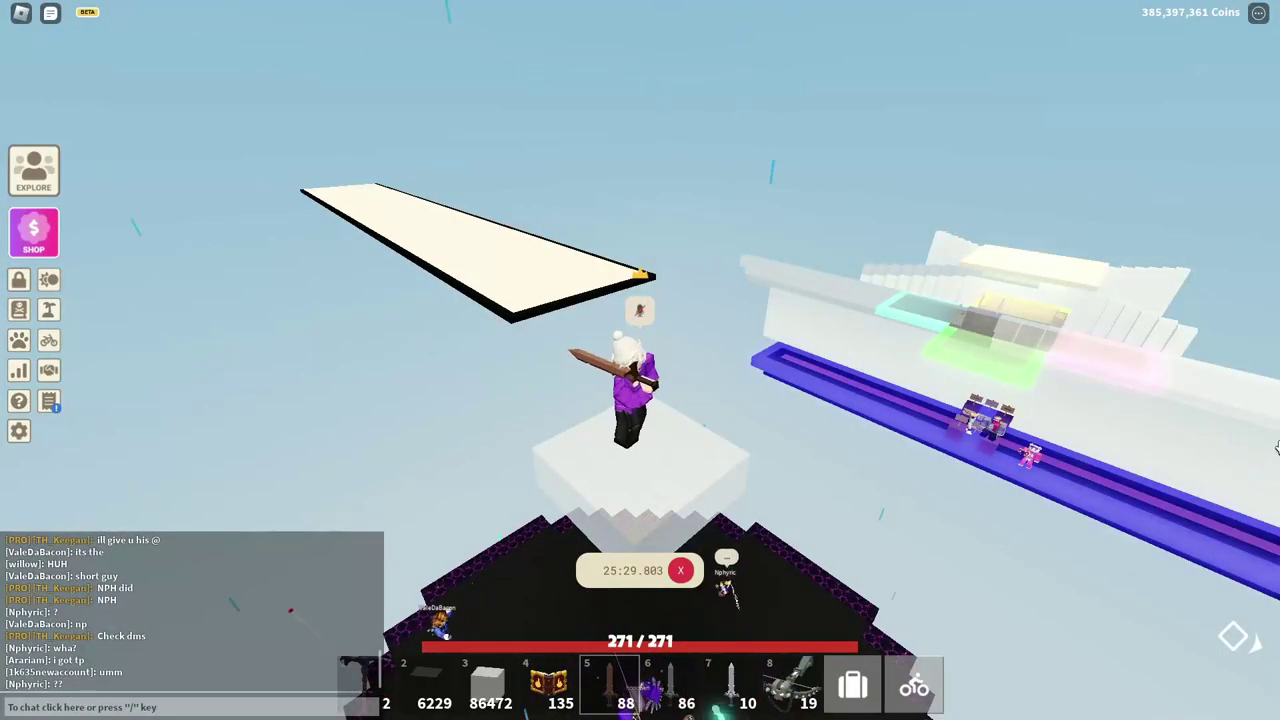
Step: Equip the iron sword and turn toward the players fighting on the arena
{"action": "key", "text": "7"}
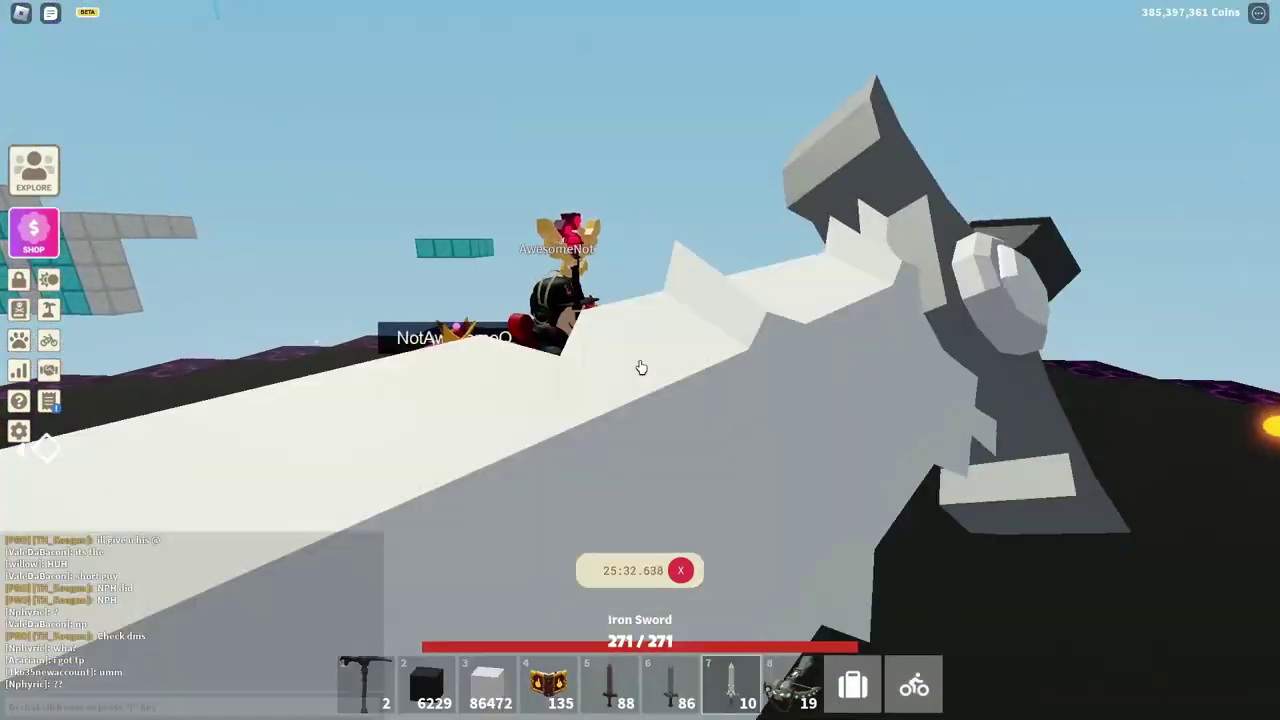
{"action": "left_click_drag", "start_coordinate": [641, 368], "coordinate": [712, 372]}
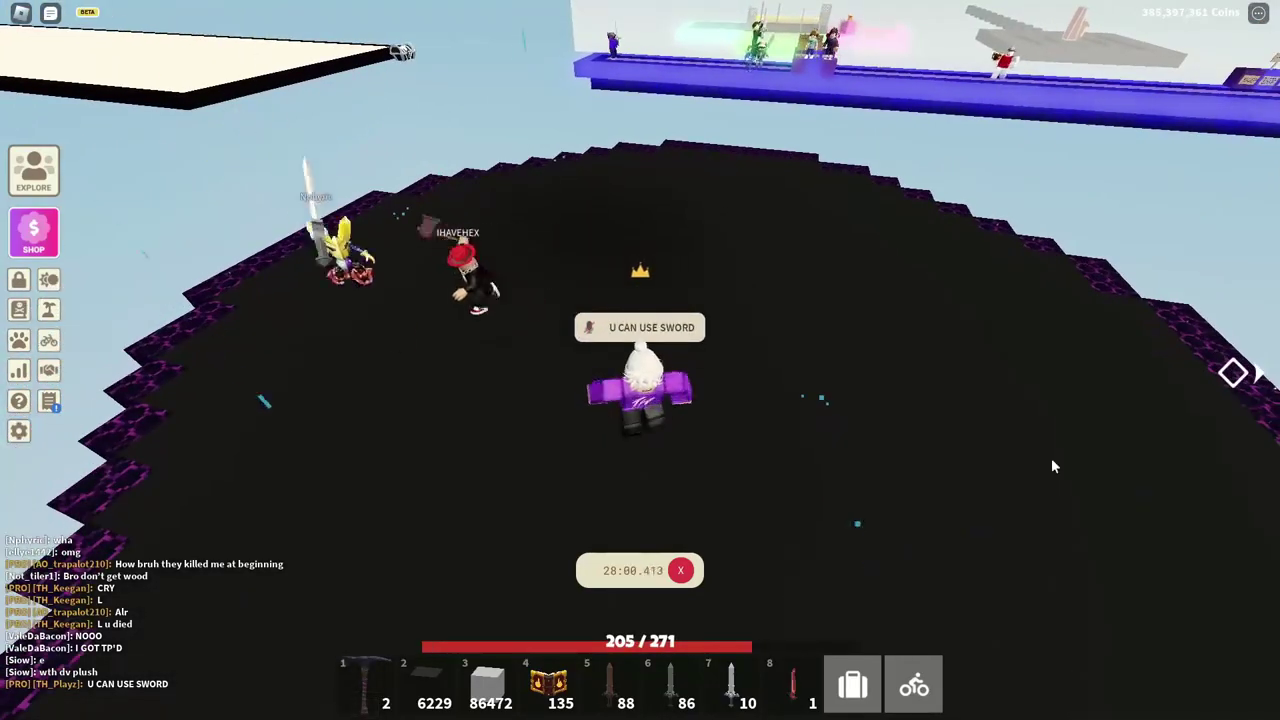
Step: Send 'GG' in chat, place a glass block, and rotate the view over the arena
{"action": "key", "text": "Escape"}
{"action": "key", "text": "Escape"}
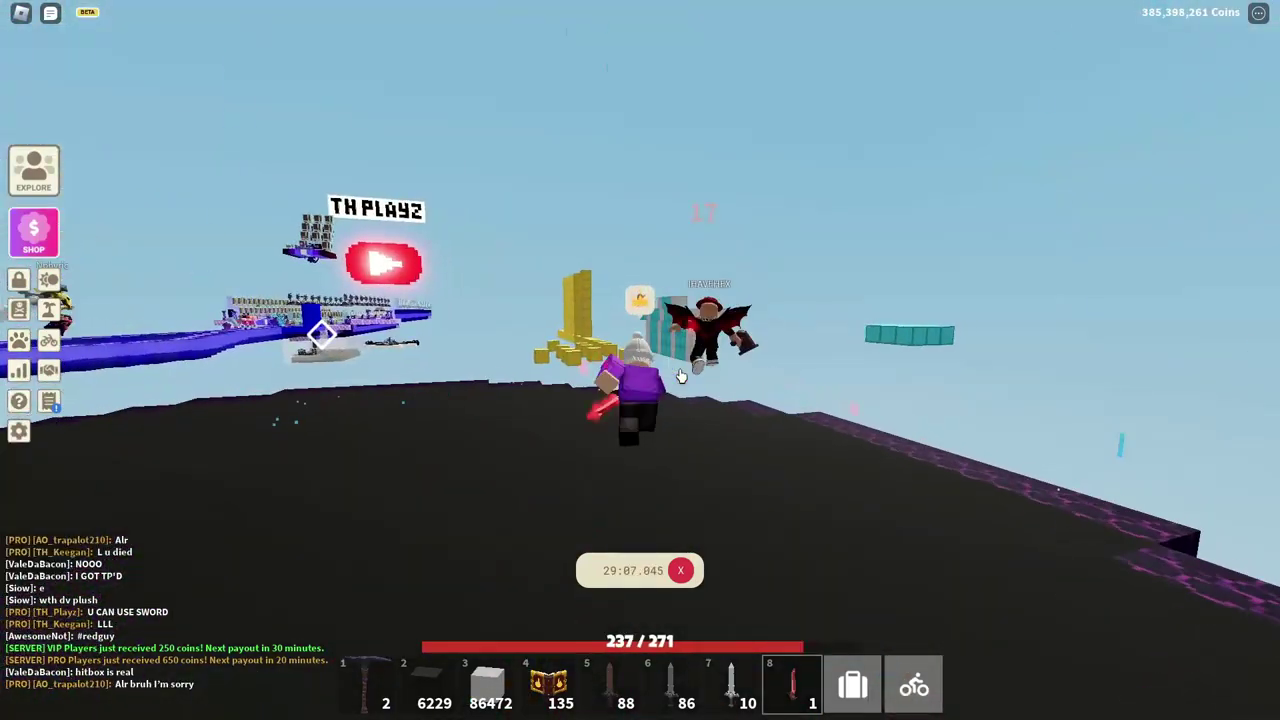
{"action": "key", "text": "Return"}
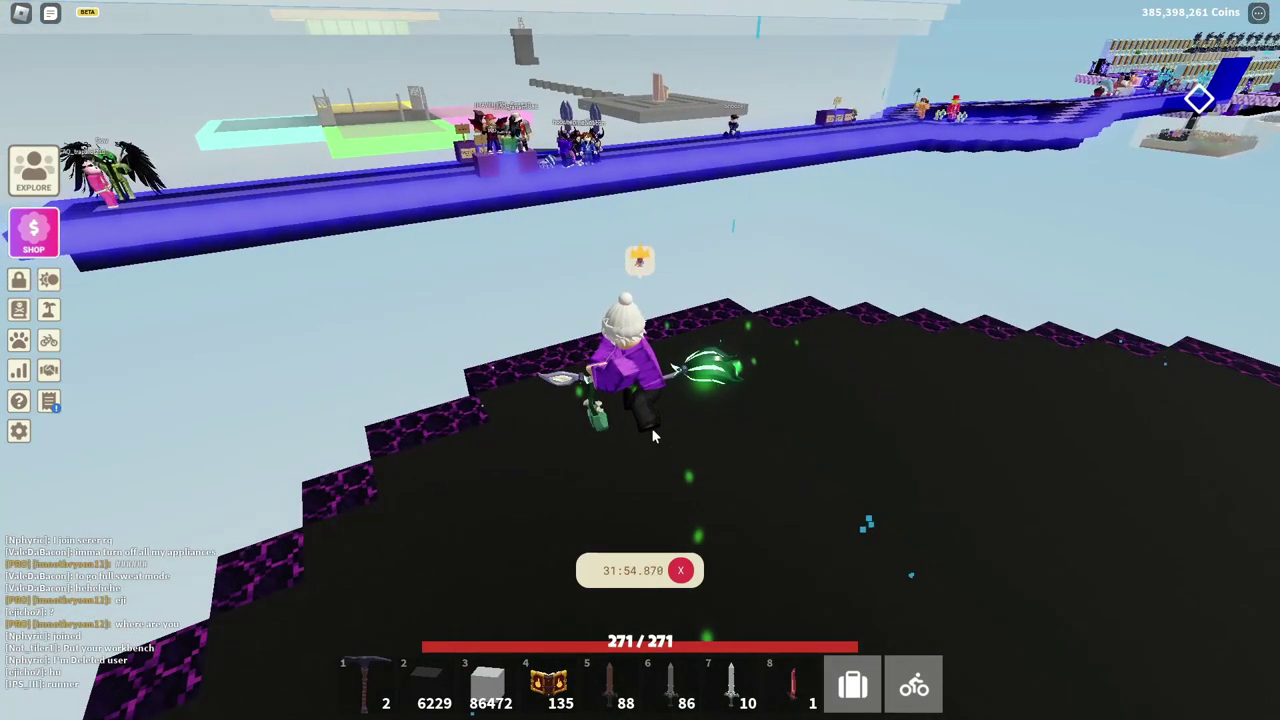
{"action": "key", "text": "3"}
{"action": "left_click", "coordinate": [651, 427]}
{"action": "right_click", "coordinate": [617, 405]}
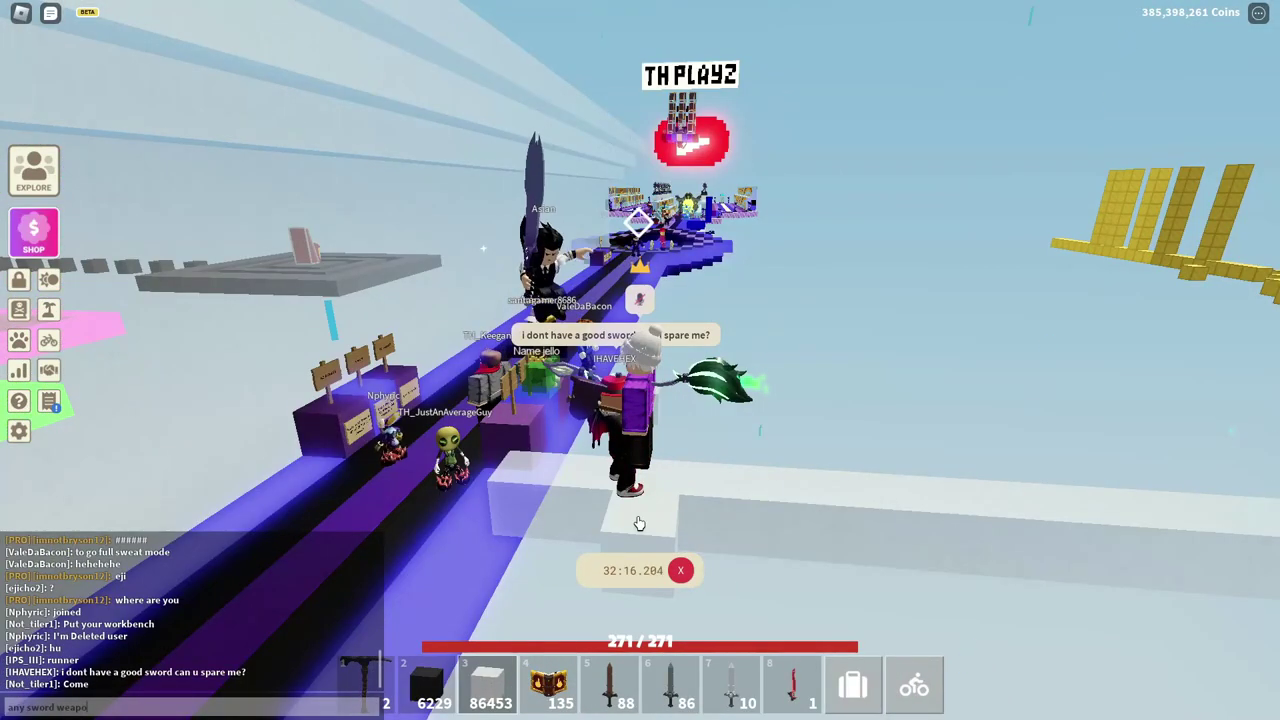
{"action": "right_click", "coordinate": [639, 523]}
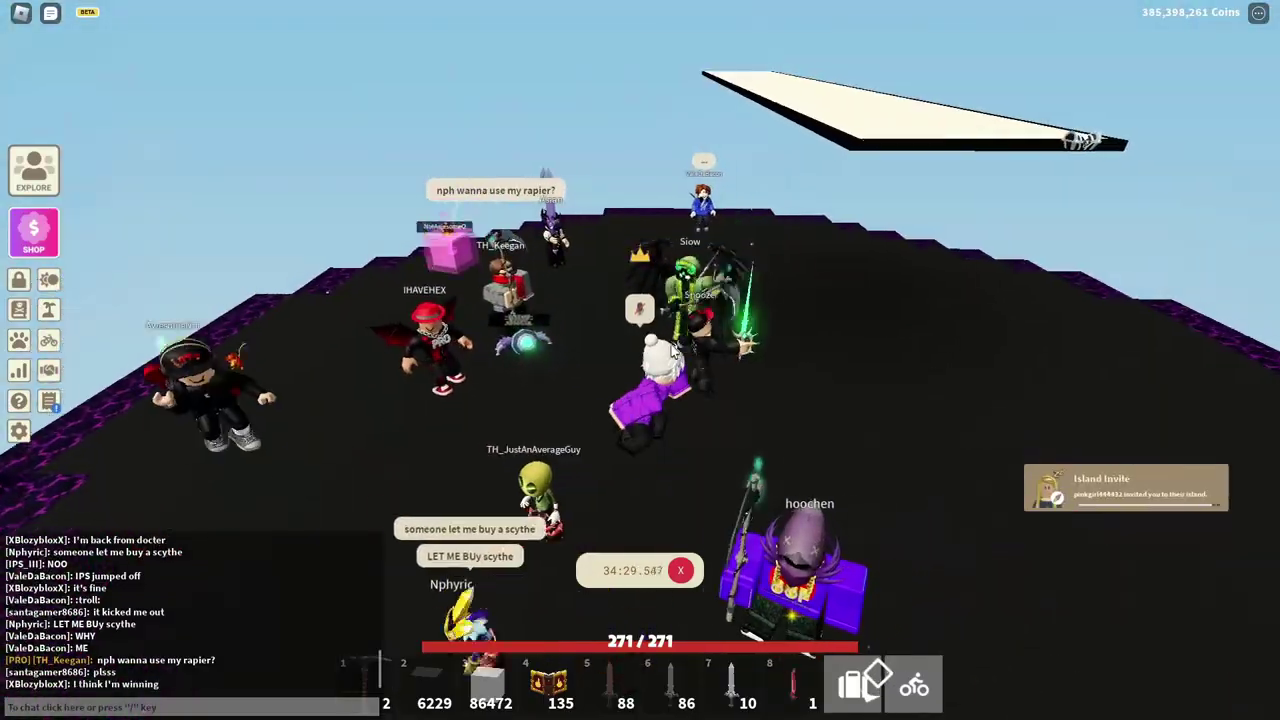
Step: Check the Esc menu, then scan the arena while sword-fighting, falling to 42 of 271 health
{"action": "key", "text": "Escape"}
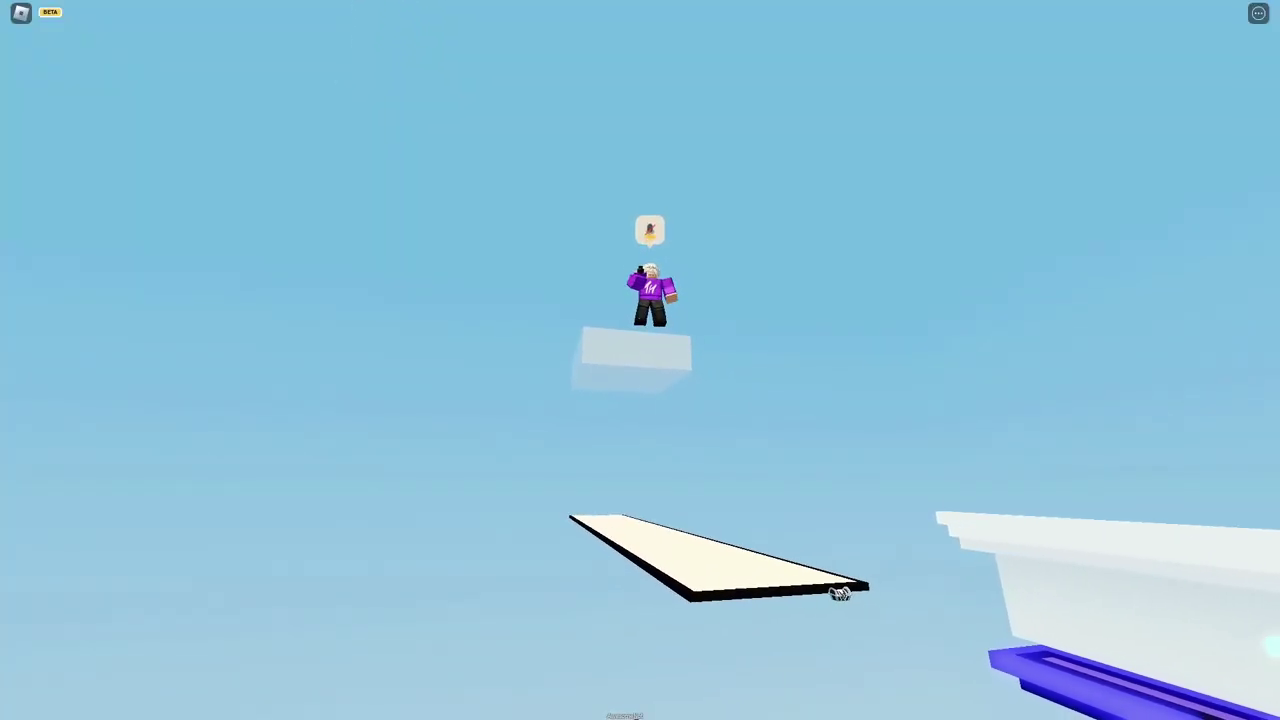
{"action": "left_click_drag", "start_coordinate": [640, 500], "coordinate": [640, 300]}
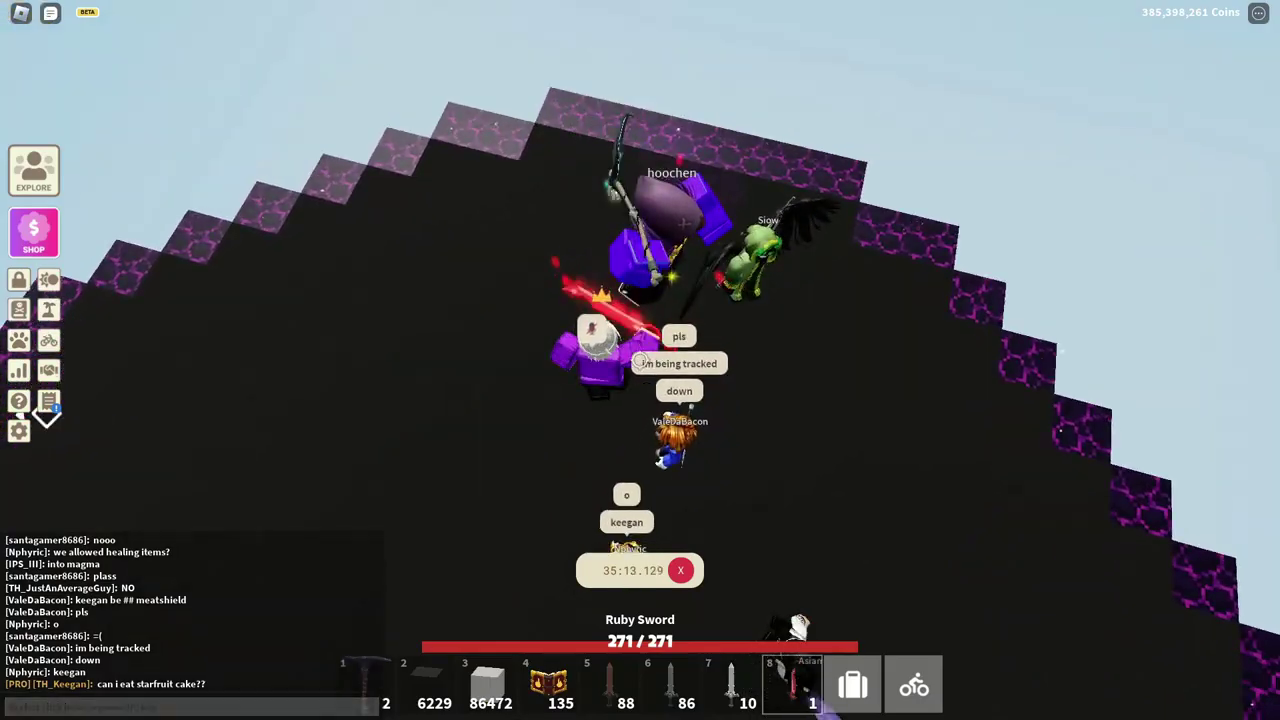
{"action": "left_click_drag", "start_coordinate": [800, 360], "coordinate": [500, 360]}
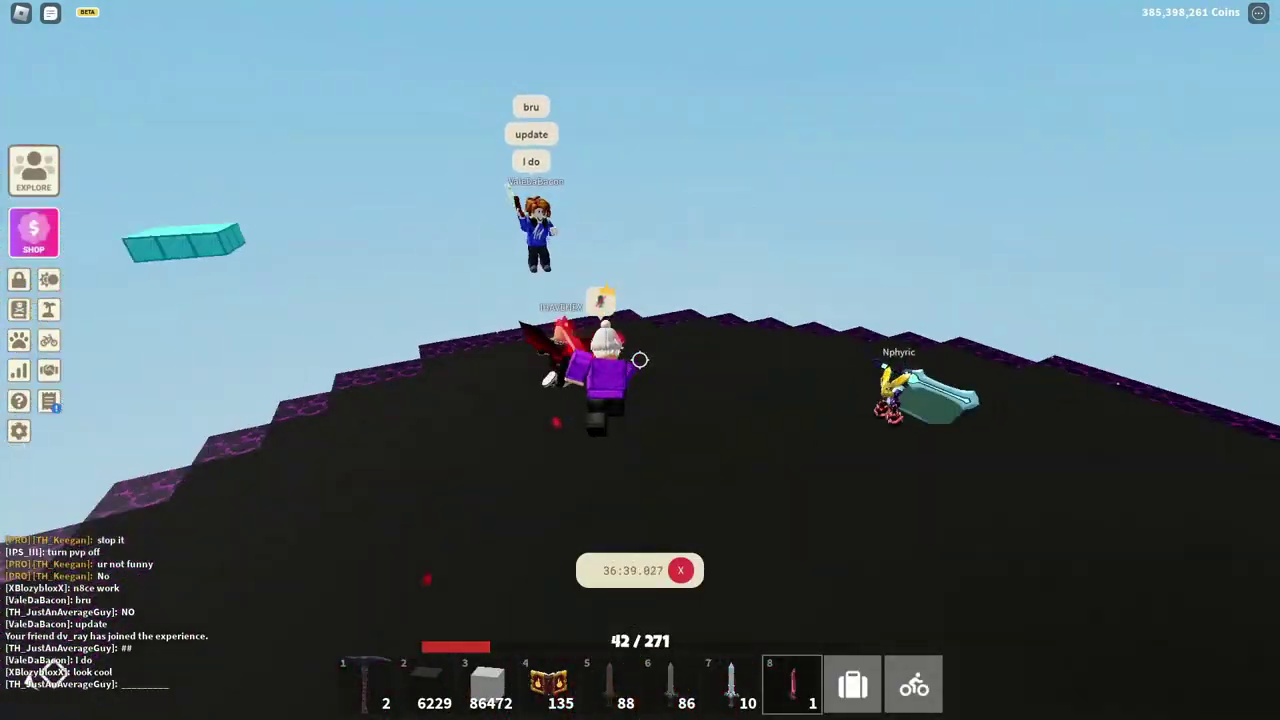
Step: Keep striking opponents with the red sword on the black arena until IHAVEHEX wins
{"action": "left_click_drag", "start_coordinate": [640, 360], "coordinate": [680, 388]}
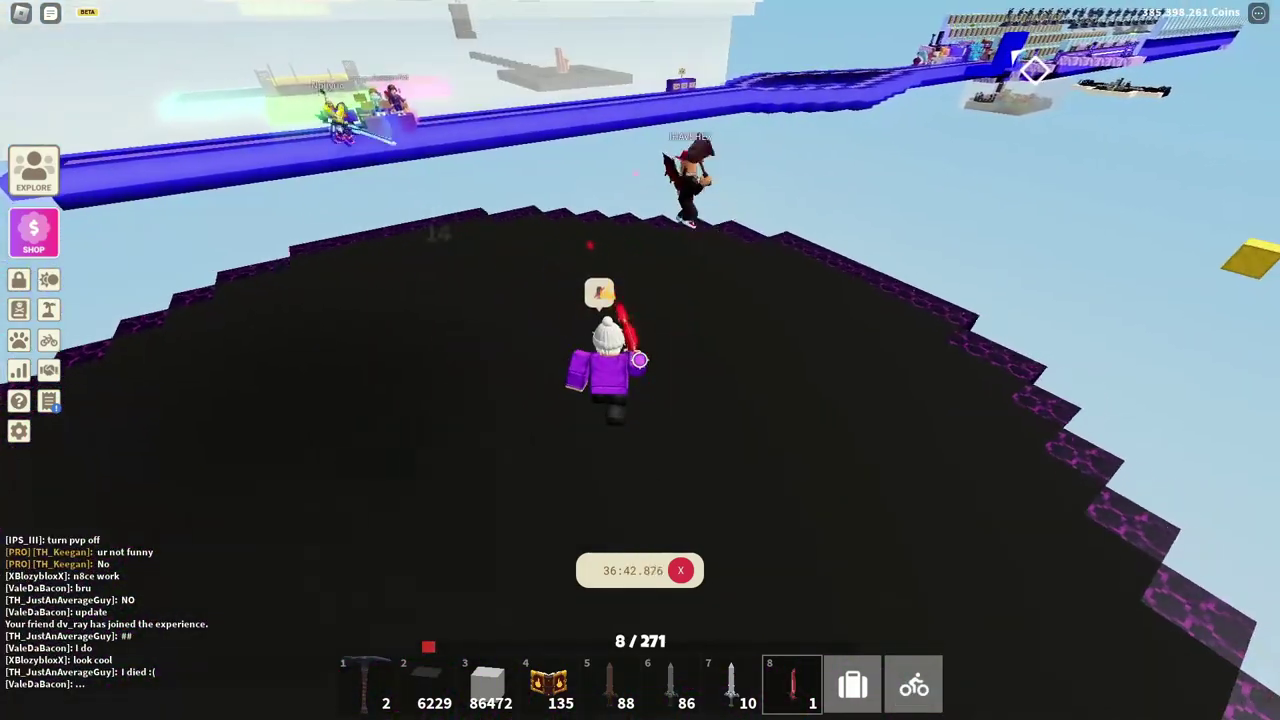
{"action": "scroll", "coordinate": [678, 388], "scroll_direction": "up", "scroll_amount": 5}
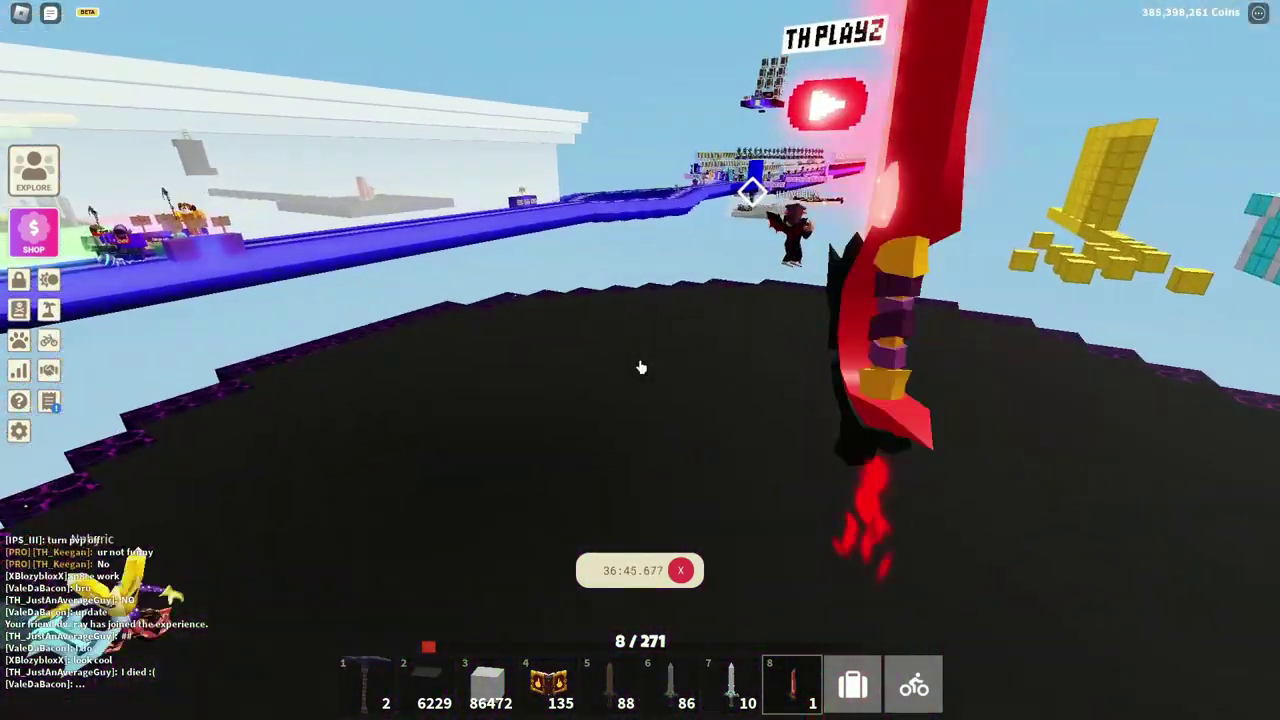
{"action": "left_click_drag", "start_coordinate": [641, 368], "coordinate": [641, 366]}
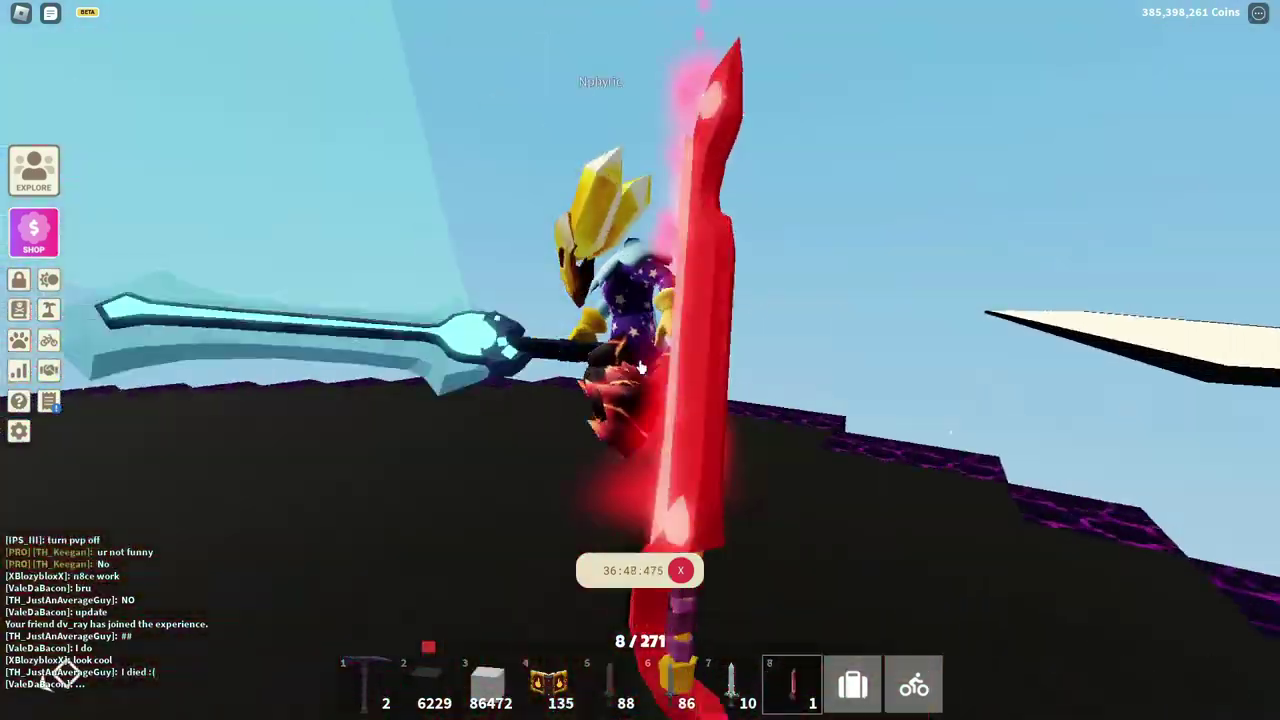
{"action": "left_click", "coordinate": [641, 366]}
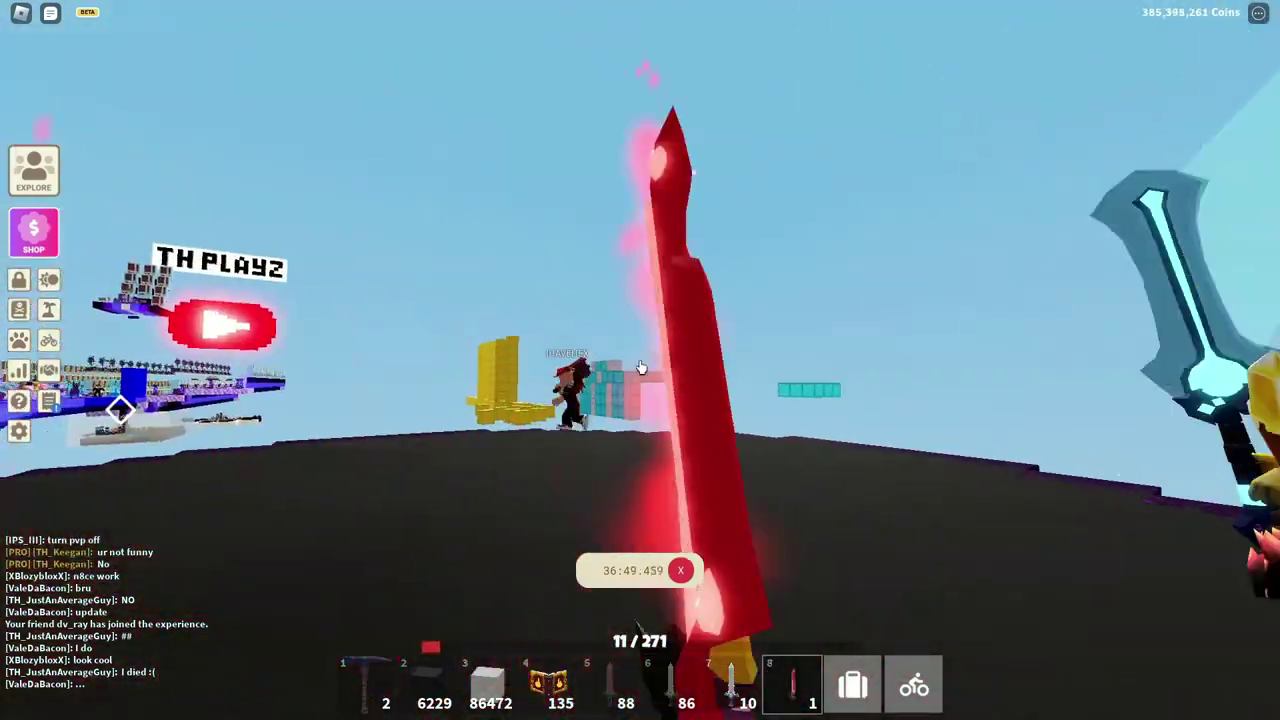
{"action": "left_click", "coordinate": [641, 366]}
{"action": "left_click", "coordinate": [641, 368]}
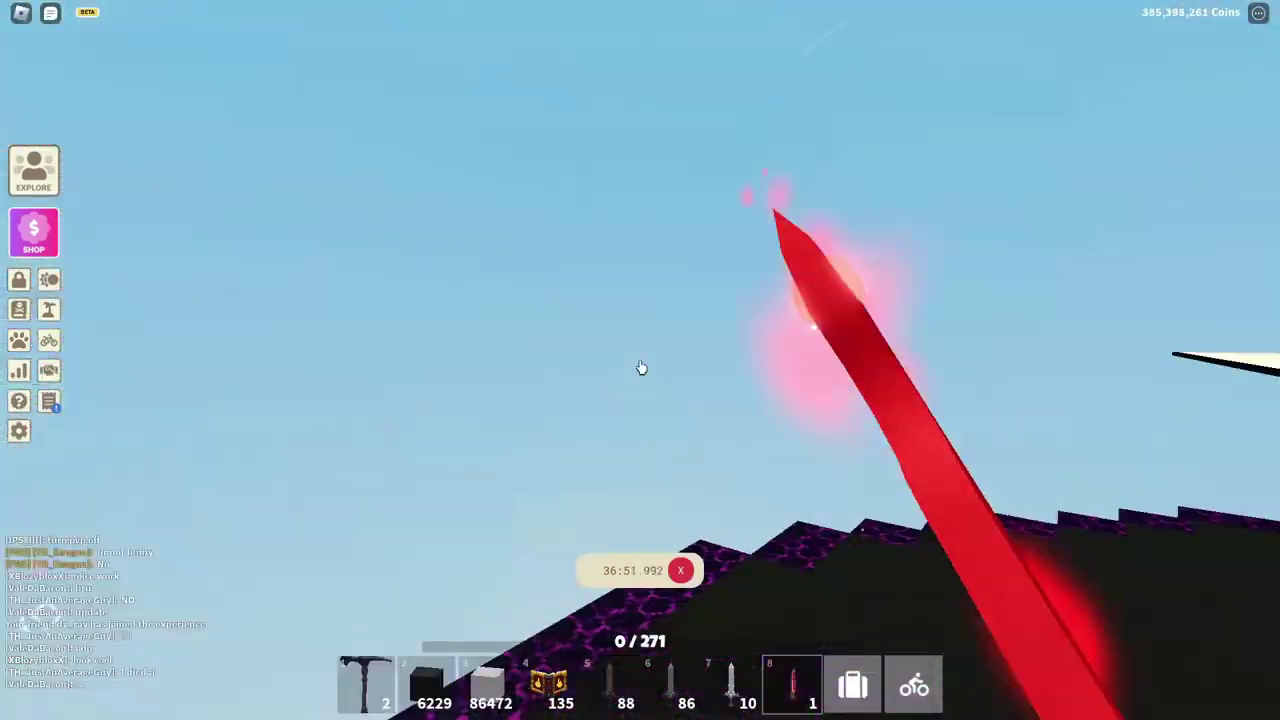
{"action": "scroll", "coordinate": [641, 368], "scroll_direction": "down", "scroll_amount": 5}
{"action": "scroll", "coordinate": [641, 368], "scroll_direction": "up", "scroll_amount": 5}
{"action": "left_click", "coordinate": [641, 368]}
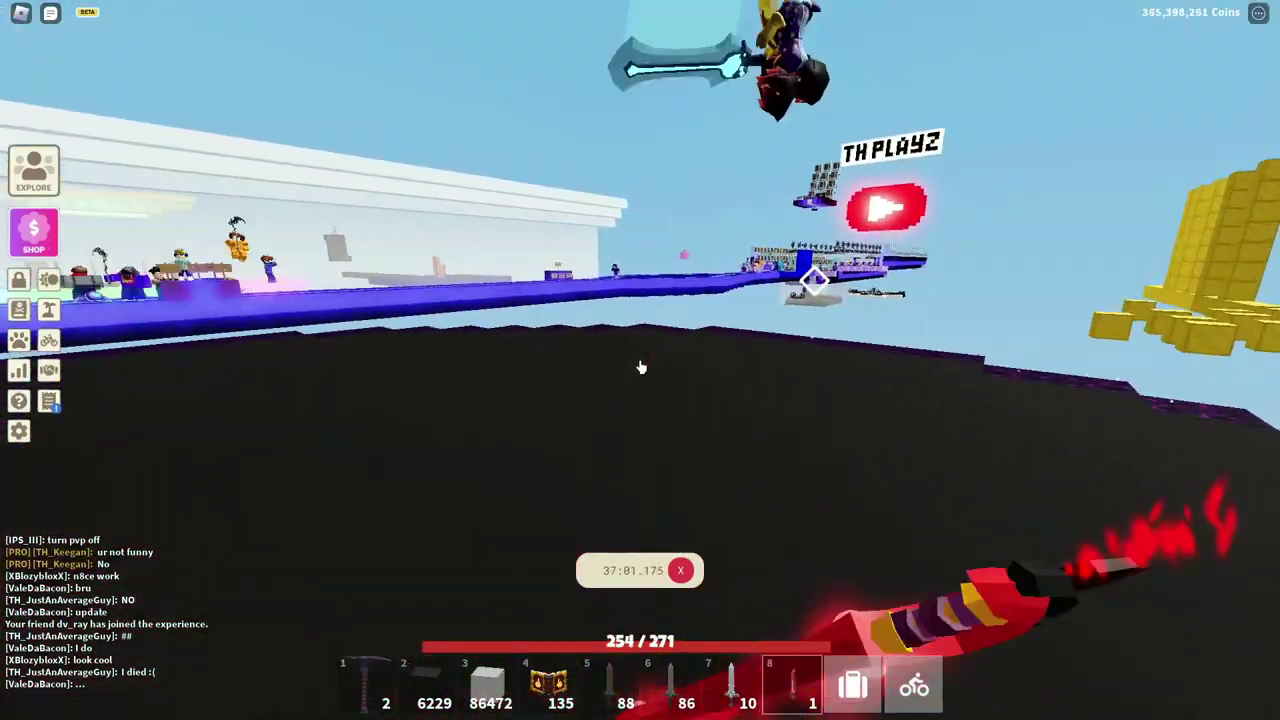
{"action": "scroll", "coordinate": [641, 368], "scroll_direction": "down", "scroll_amount": 5}
{"action": "left_click", "coordinate": [778, 371]}
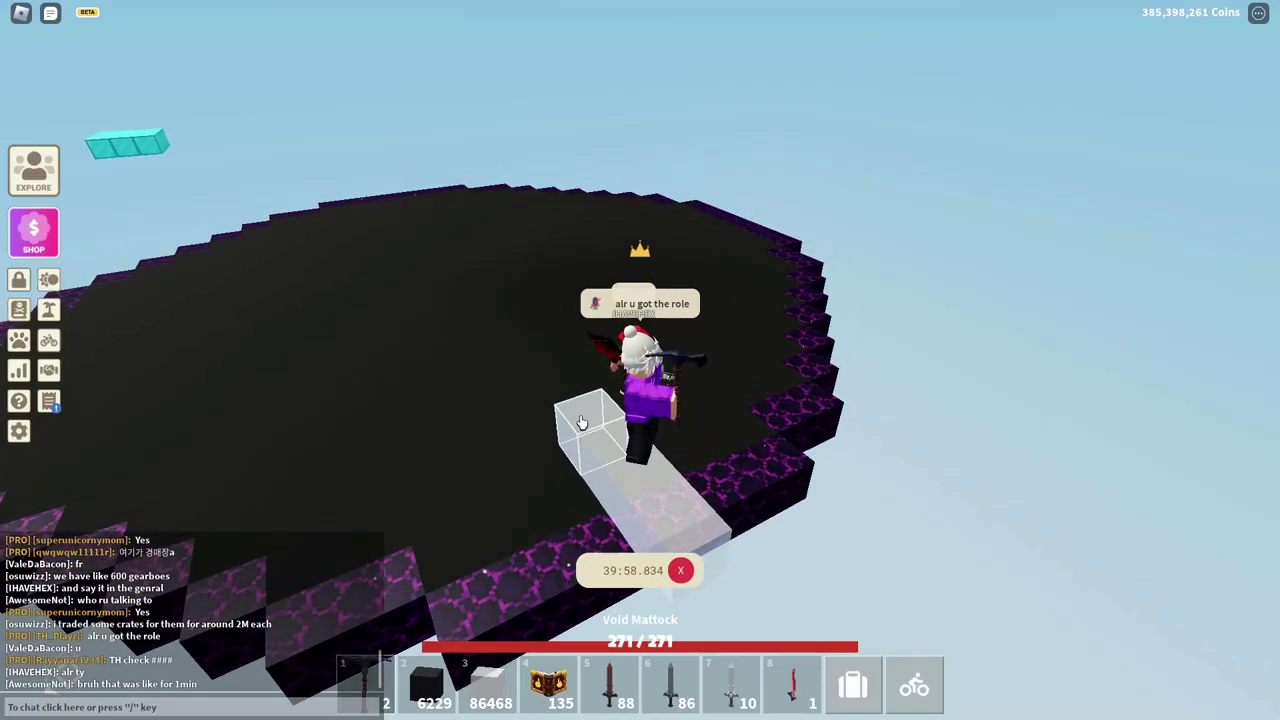
Step: Mine the glass blocks along the walkway edge with the Void Mattock, glancing at the inventory
{"action": "left_click", "coordinate": [582, 421]}
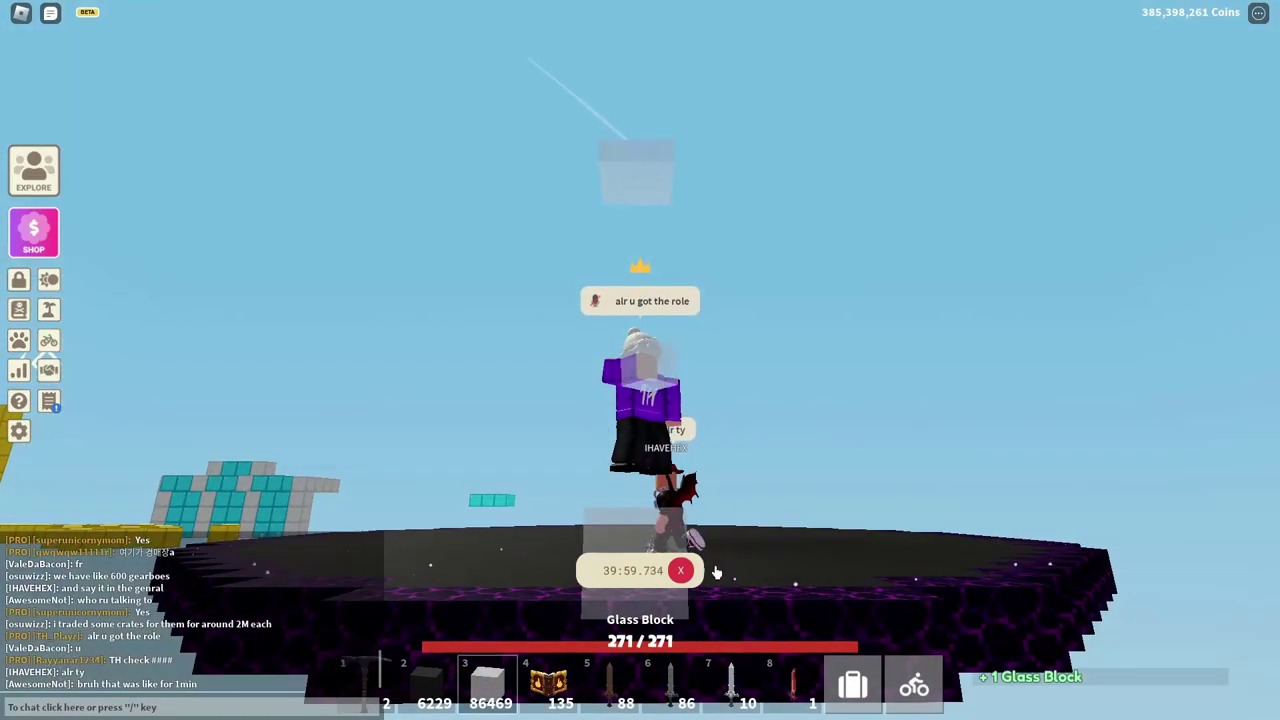
{"action": "key", "text": "e"}
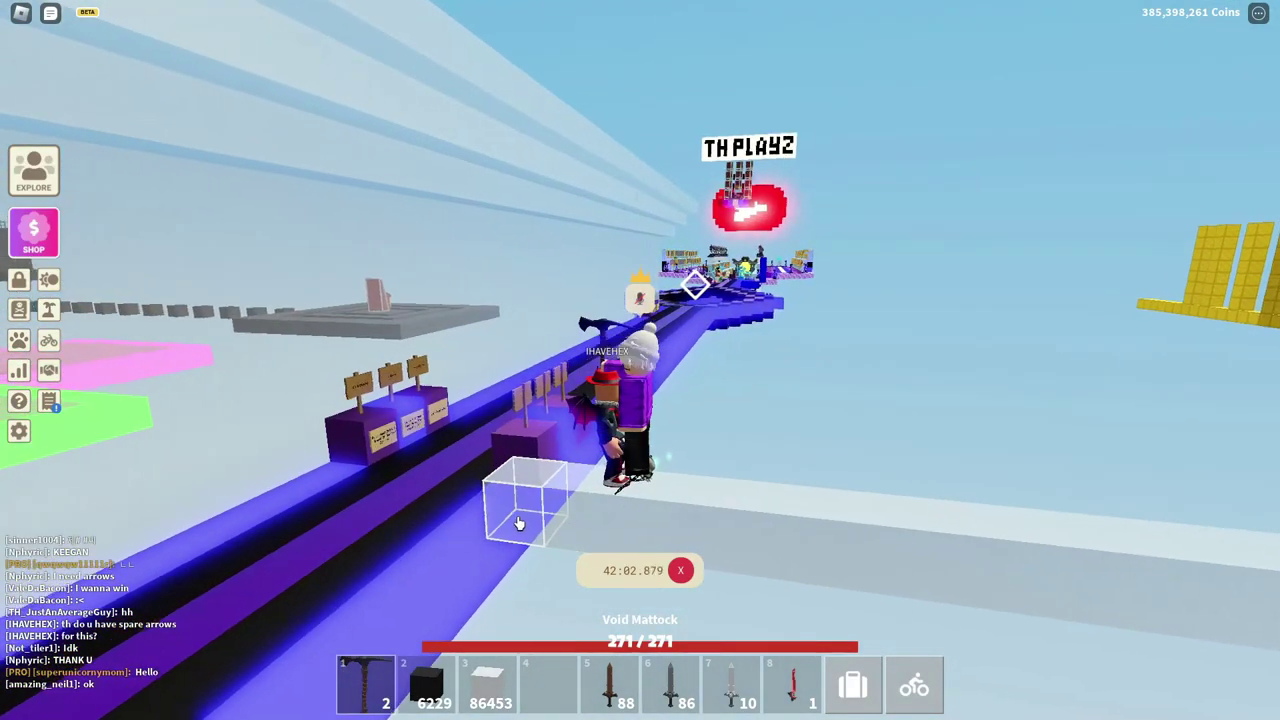
{"action": "left_click", "coordinate": [519, 522]}
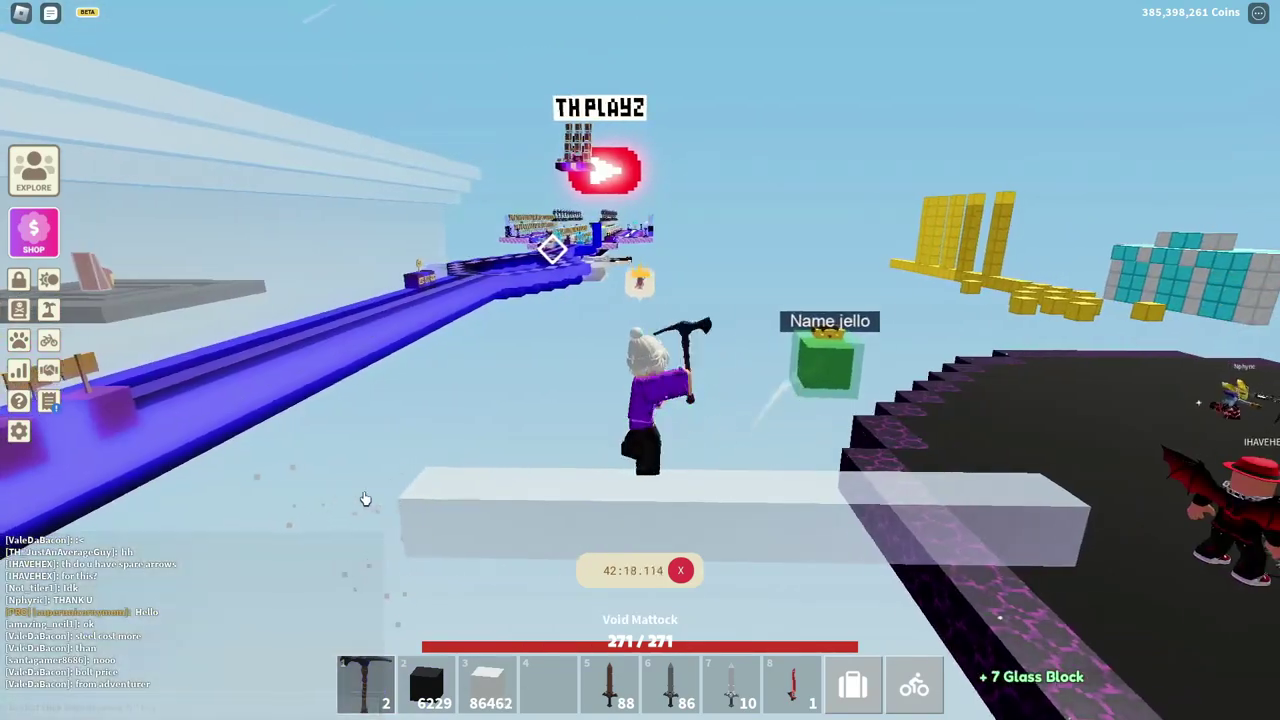
{"action": "left_click", "coordinate": [410, 500]}
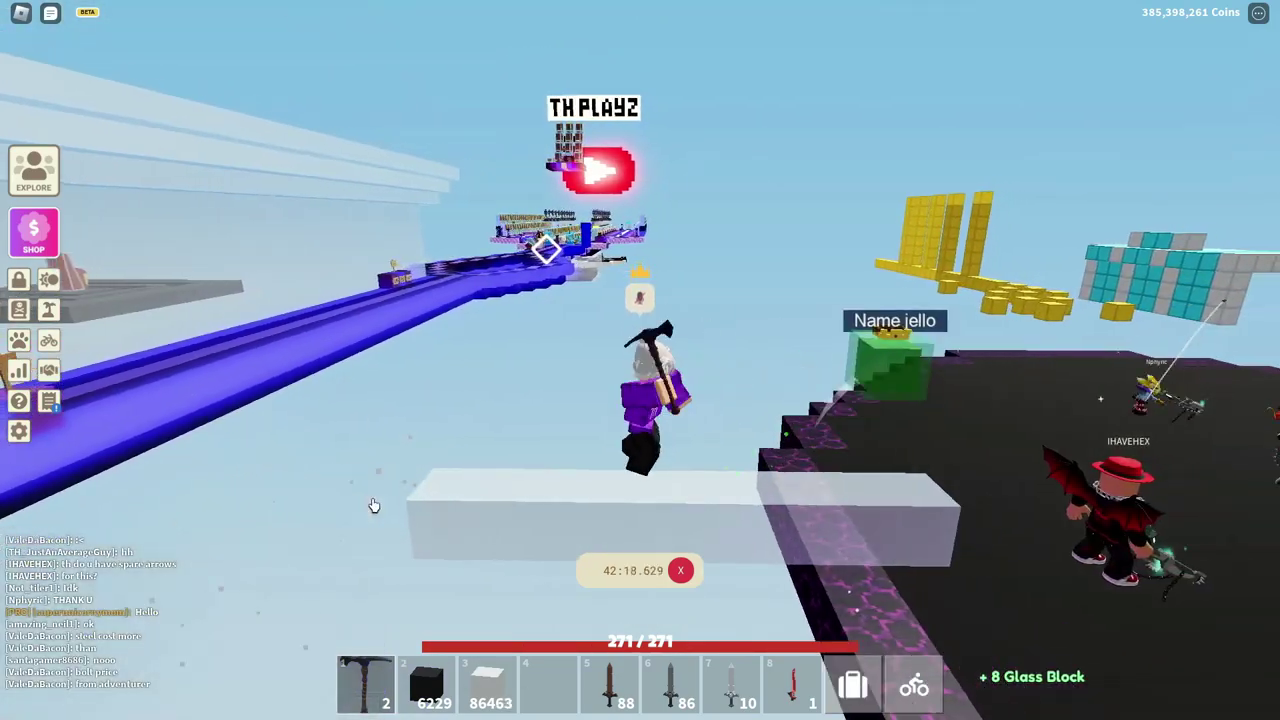
{"action": "left_click", "coordinate": [363, 522]}
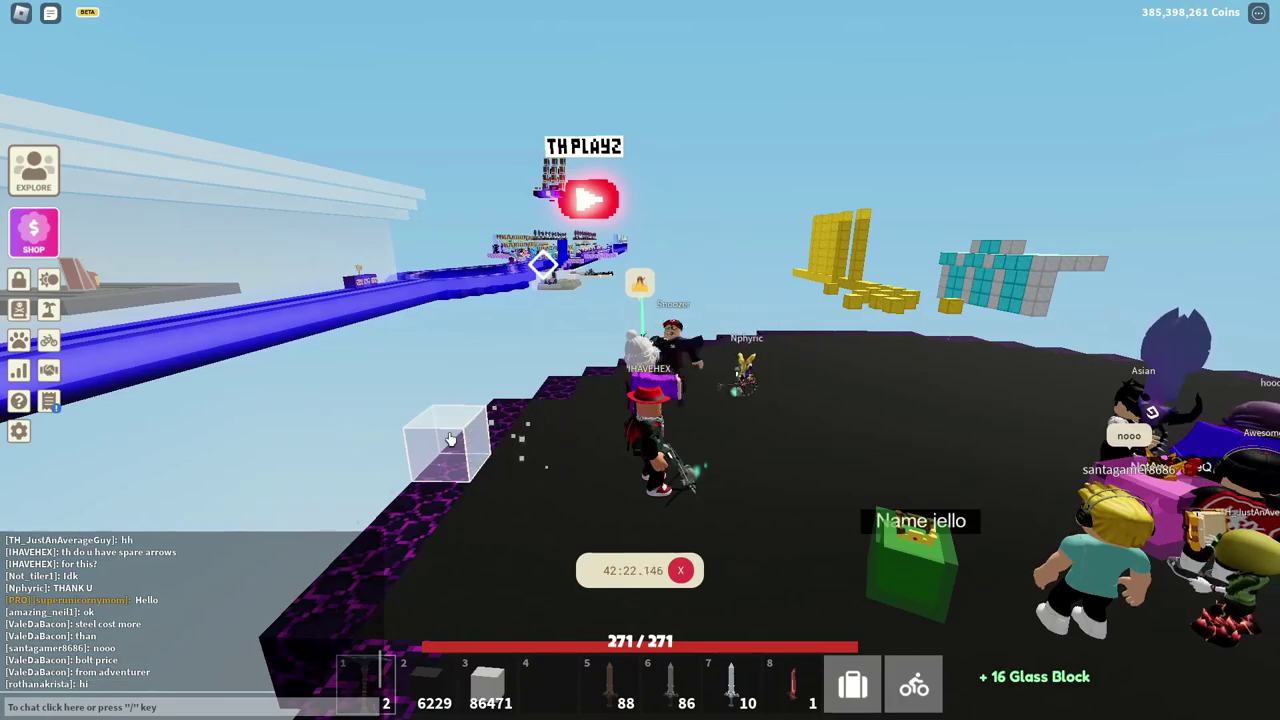
{"action": "left_click", "coordinate": [451, 438]}
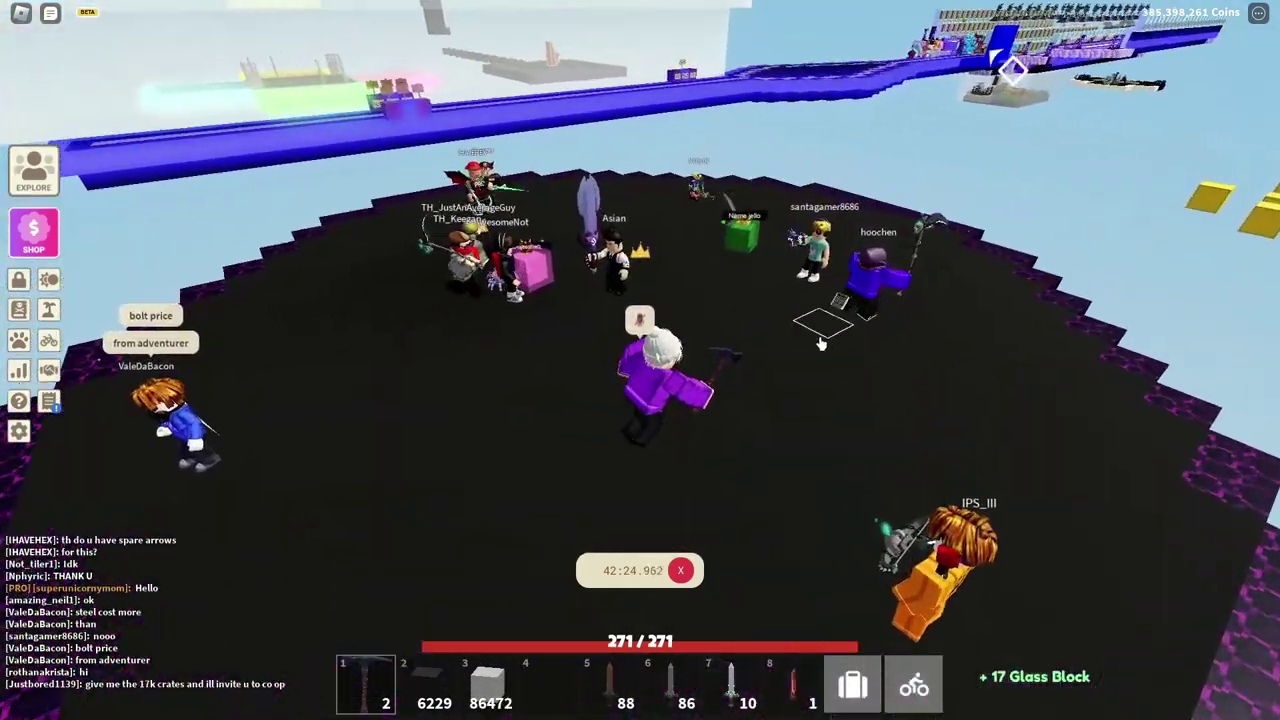
Step: Confirm PVP is on in Settings, equip the sword with key 8, and join the brawl
{"action": "key", "text": "Escape"}
{"action": "scroll", "coordinate": [640, 380], "scroll_direction": "down", "scroll_amount": 5}
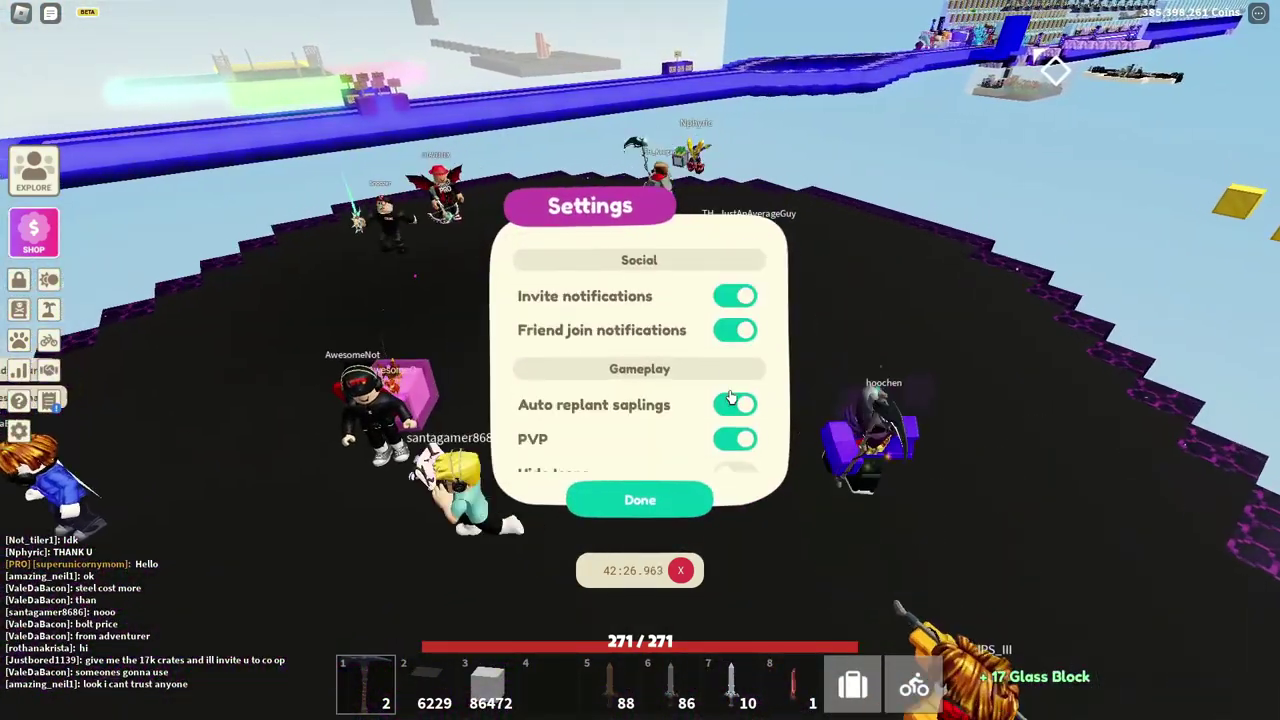
{"action": "left_click", "coordinate": [640, 500]}
{"action": "key", "text": "8"}
{"action": "right_click", "coordinate": [640, 360]}
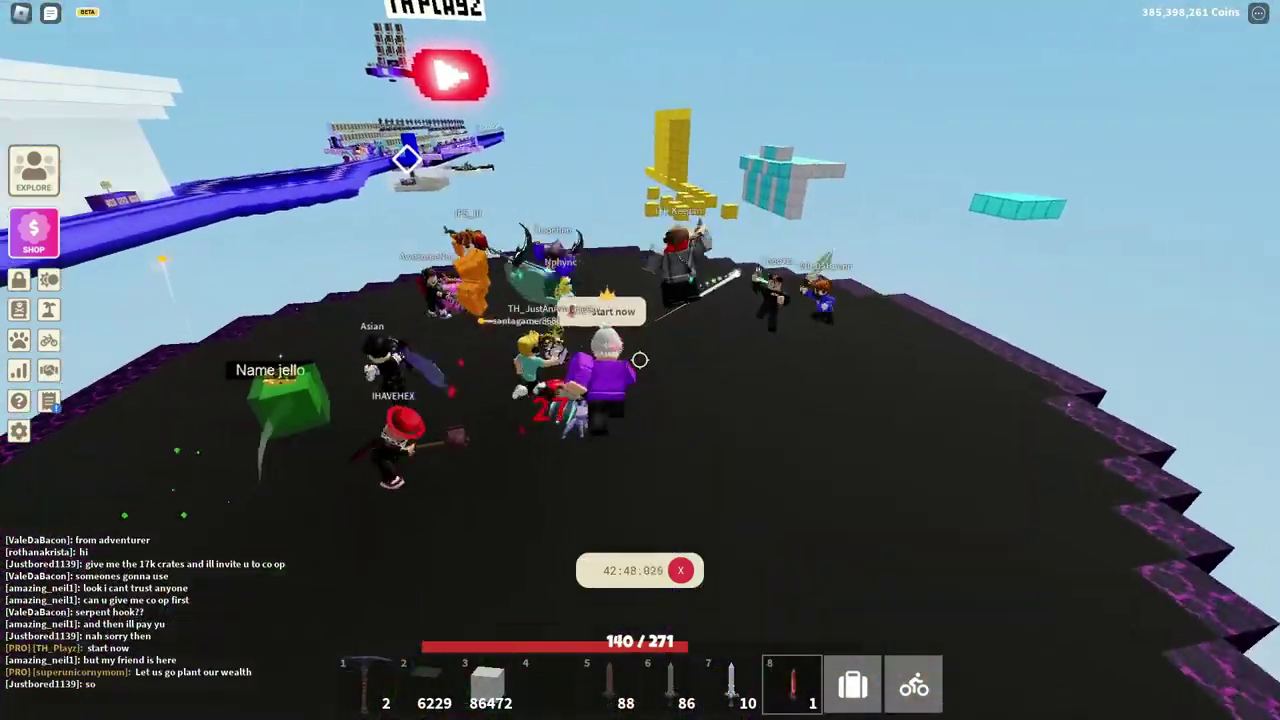
{"action": "right_click", "coordinate": [640, 360]}
{"action": "left_click_drag", "start_coordinate": [640, 360], "coordinate": [640, 360]}
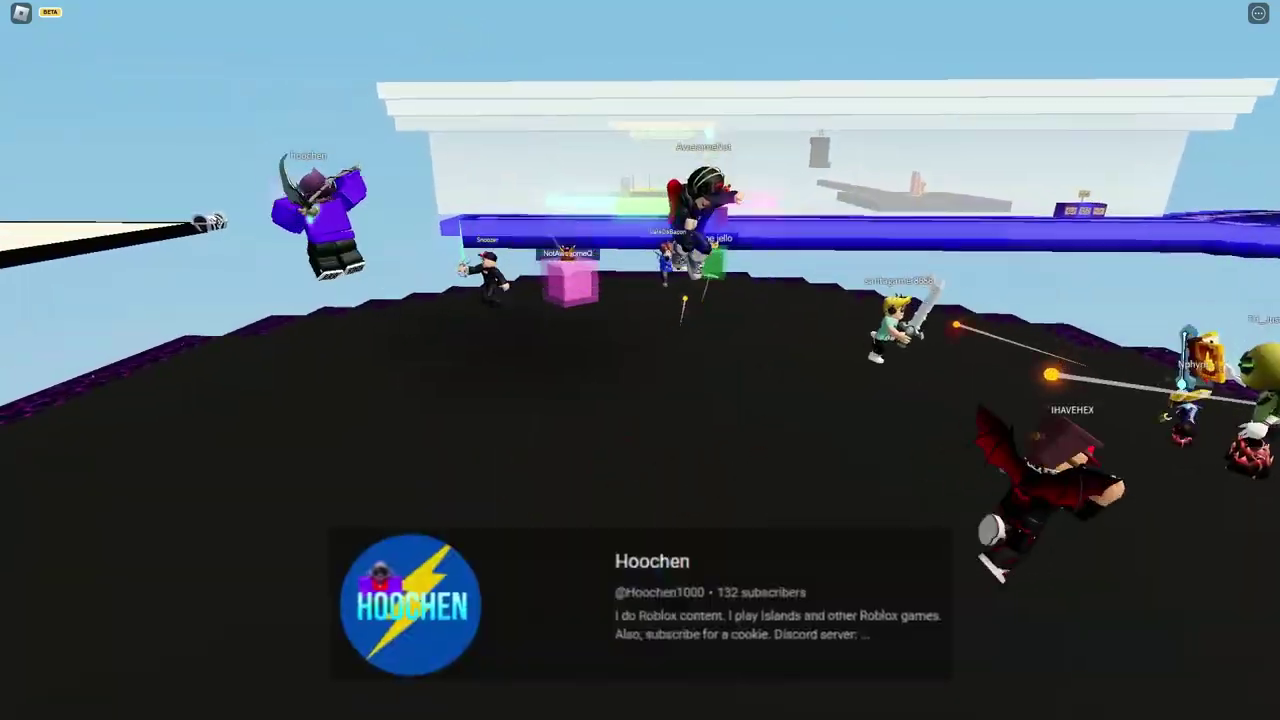
Step: Orbit the camera around the arena to follow the thinning brawl
{"action": "left_click_drag", "start_coordinate": [640, 360], "coordinate": [640, 360]}
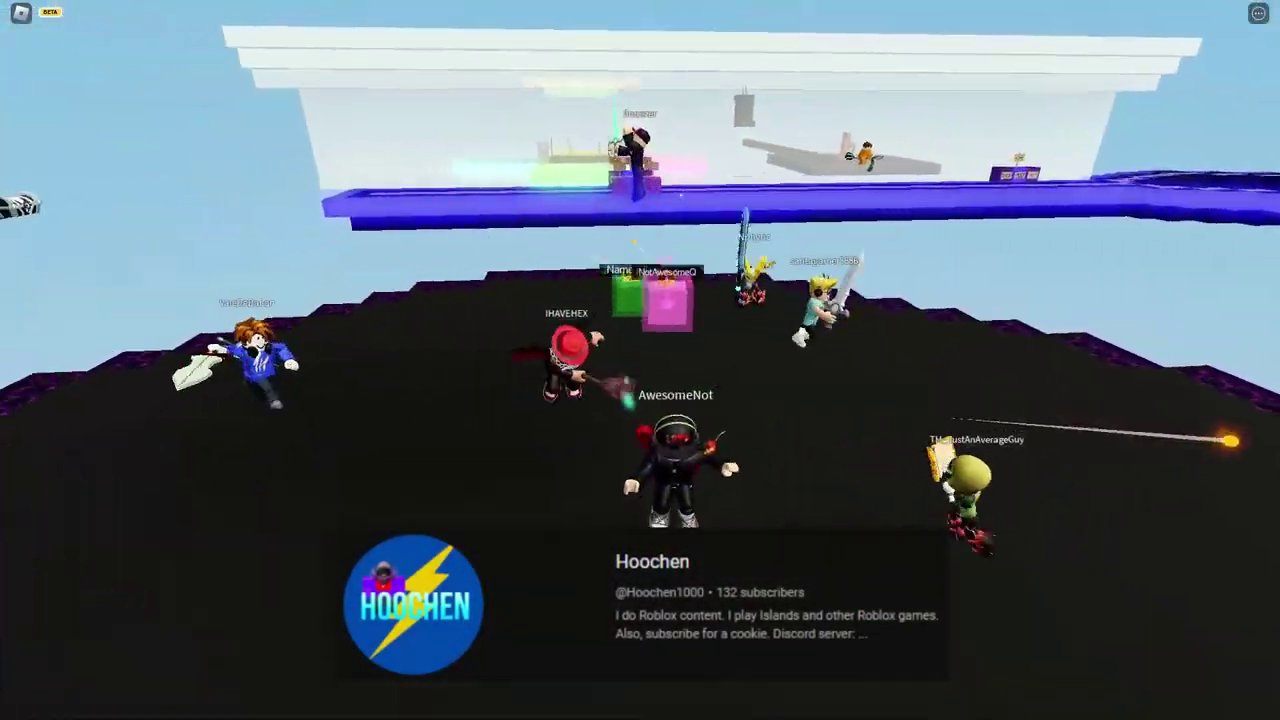
{"action": "left_click_drag", "start_coordinate": [640, 360], "coordinate": [640, 360]}
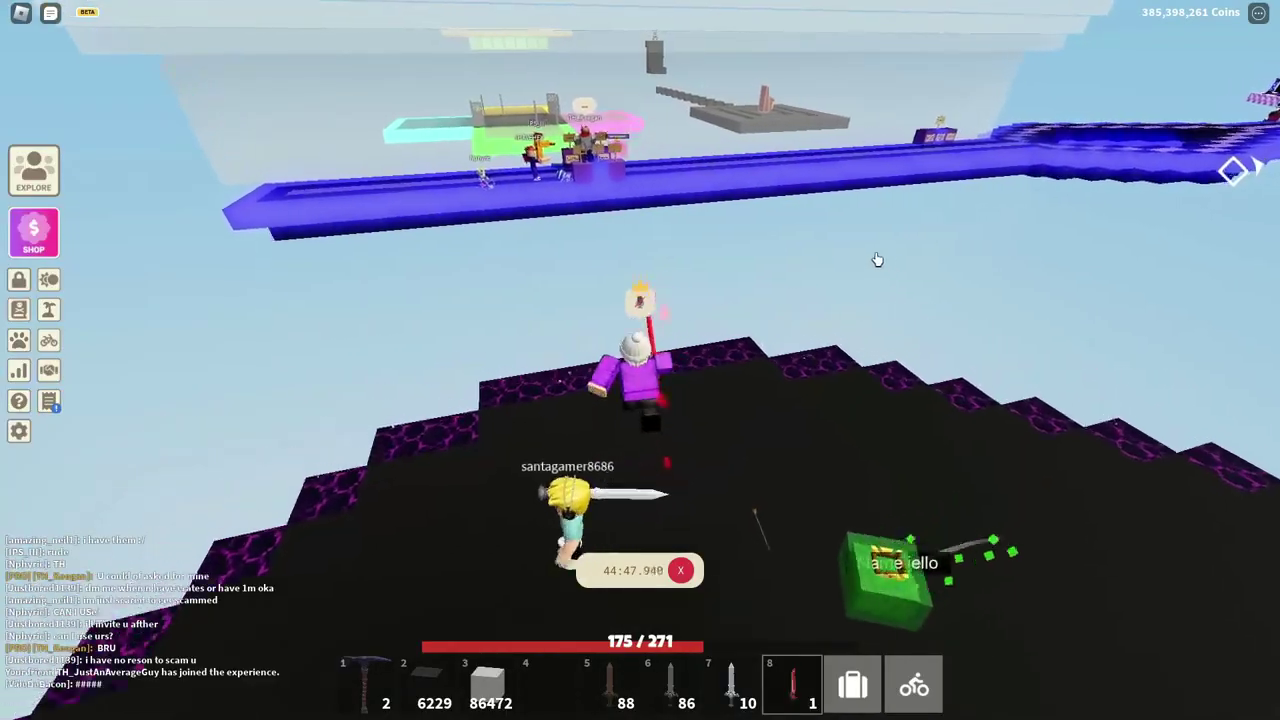
Step: Swing the red sword at nearby opponents, dropping to 60 of 271 health
{"action": "right_click", "coordinate": [772, 228]}
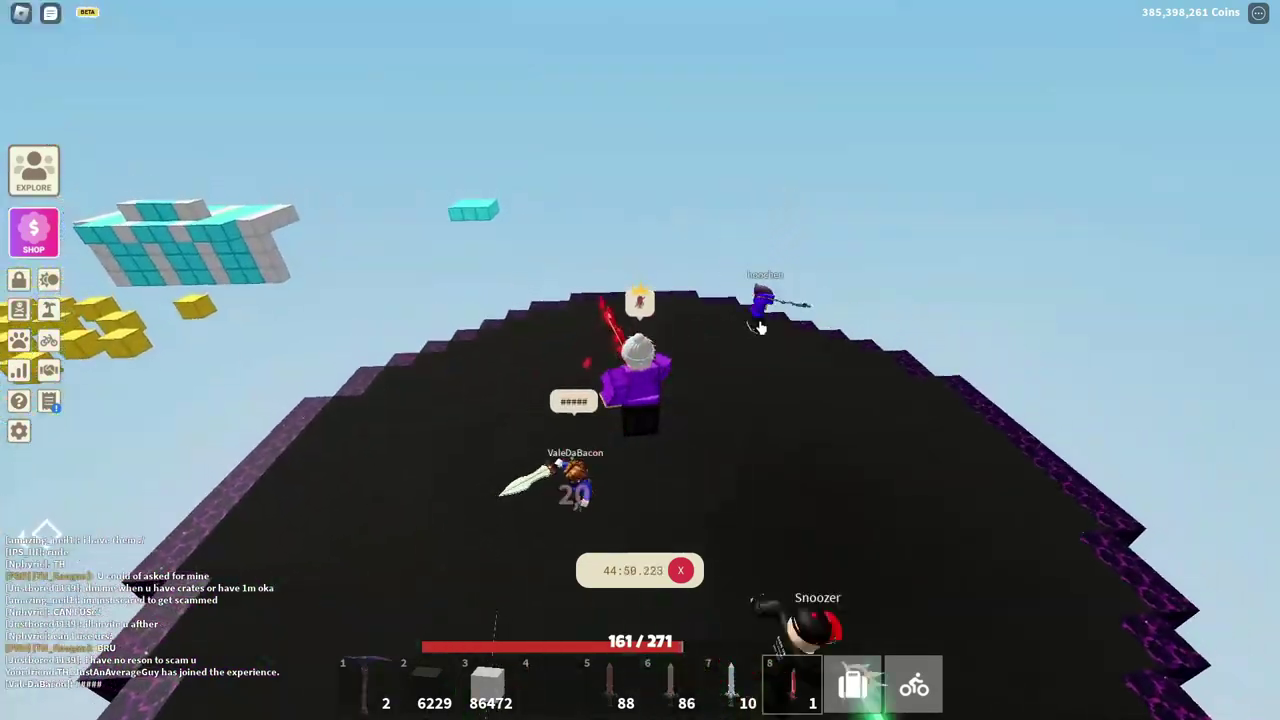
{"action": "left_click", "coordinate": [760, 327]}
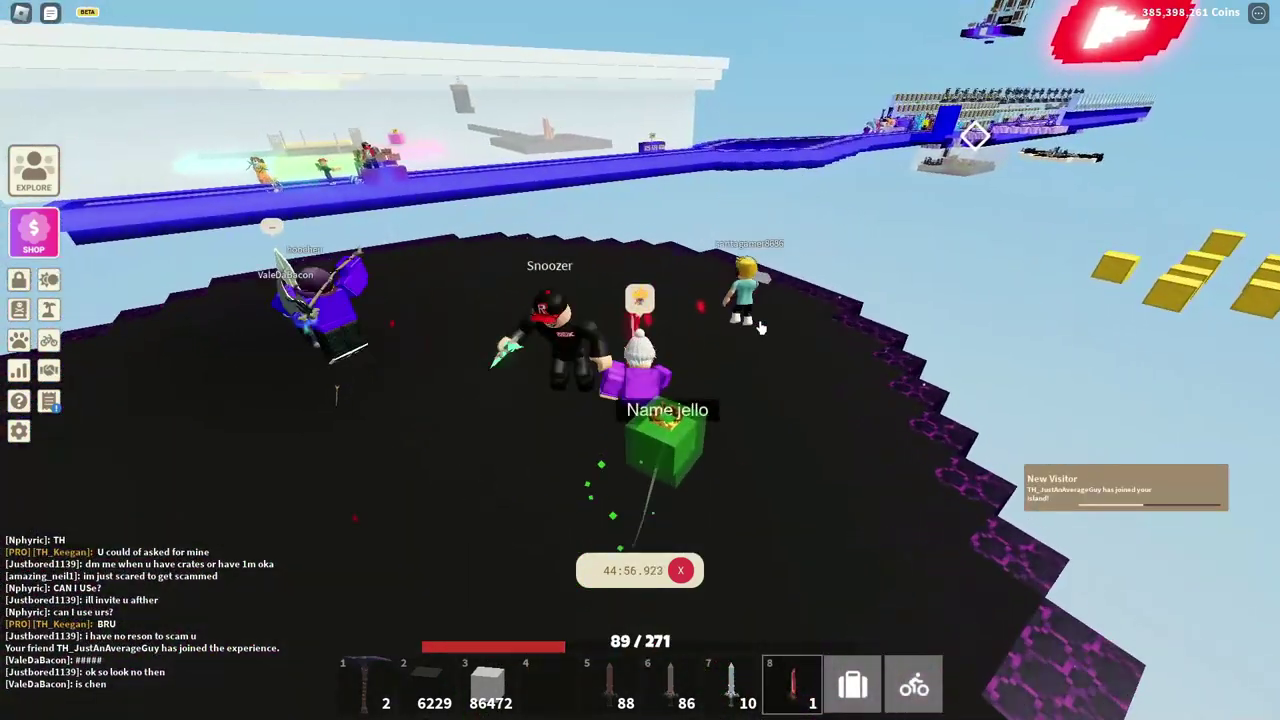
{"action": "left_click", "coordinate": [760, 327]}
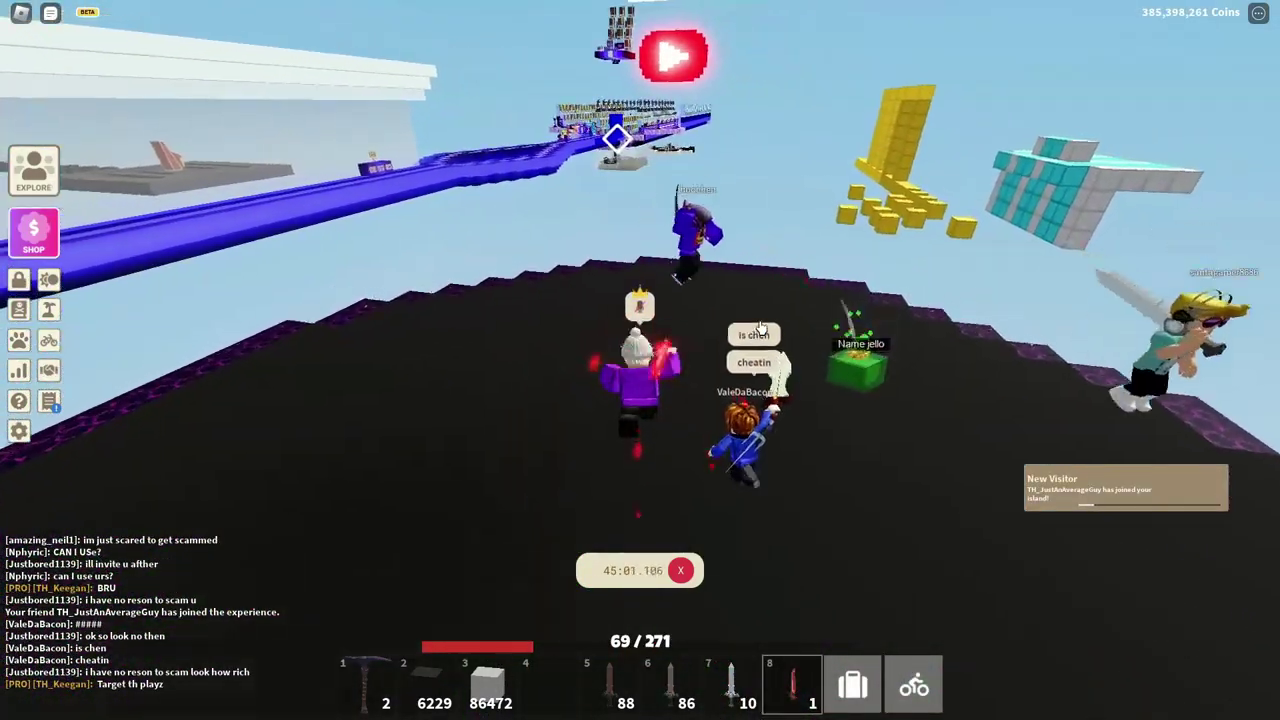
{"action": "left_click", "coordinate": [760, 327]}
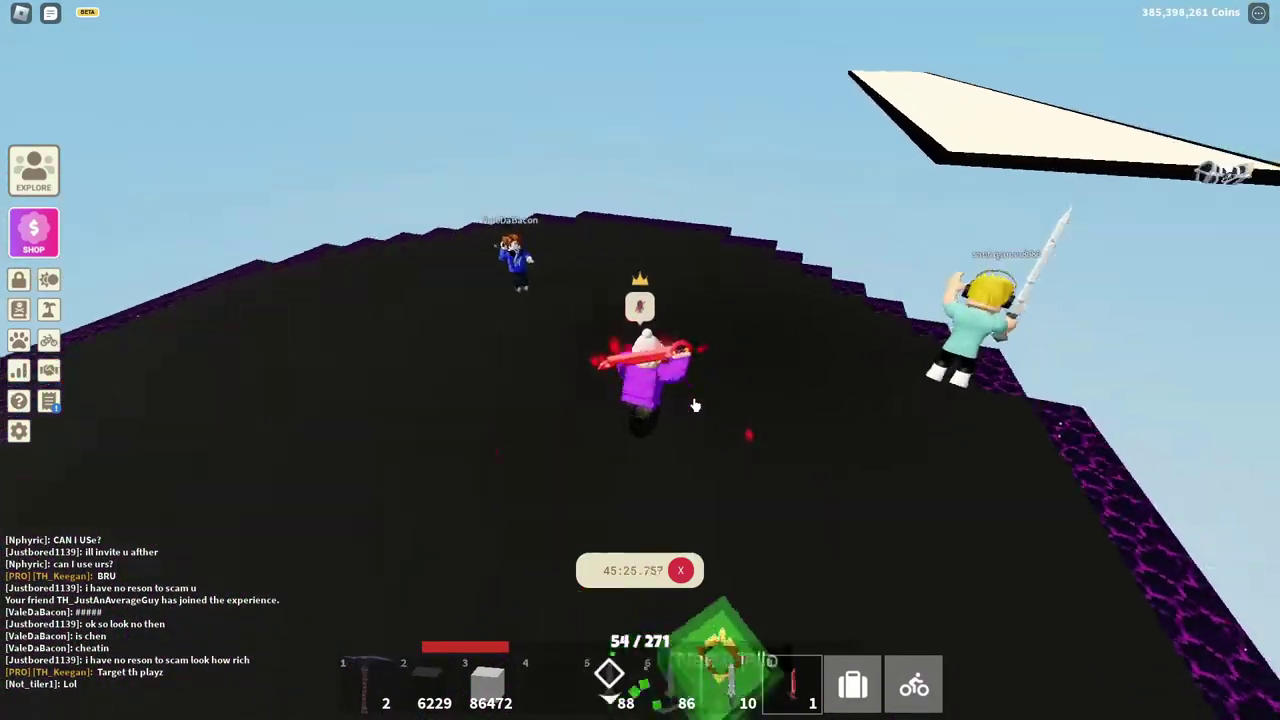
{"action": "left_click", "coordinate": [695, 405]}
Step: Open and close the Esc menu to check the player list as ValeDaBacon wins
{"action": "key", "text": "Escape"}
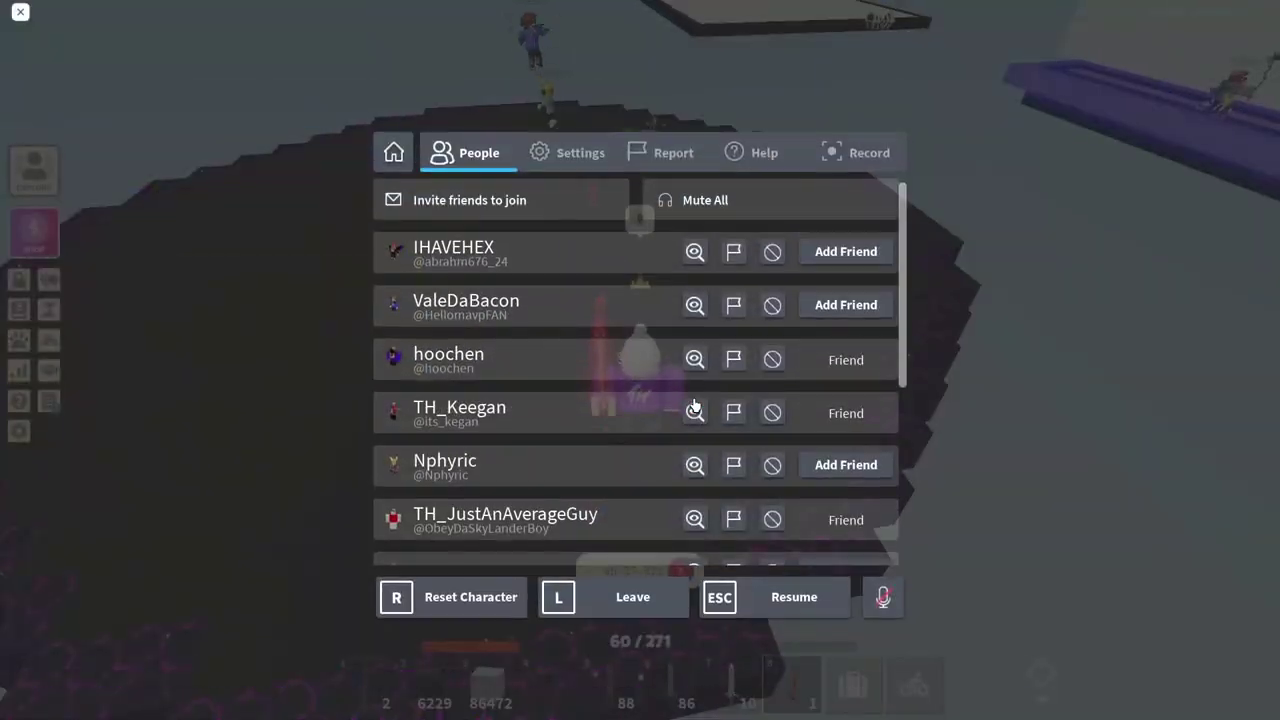
{"action": "key", "text": "Escape"}
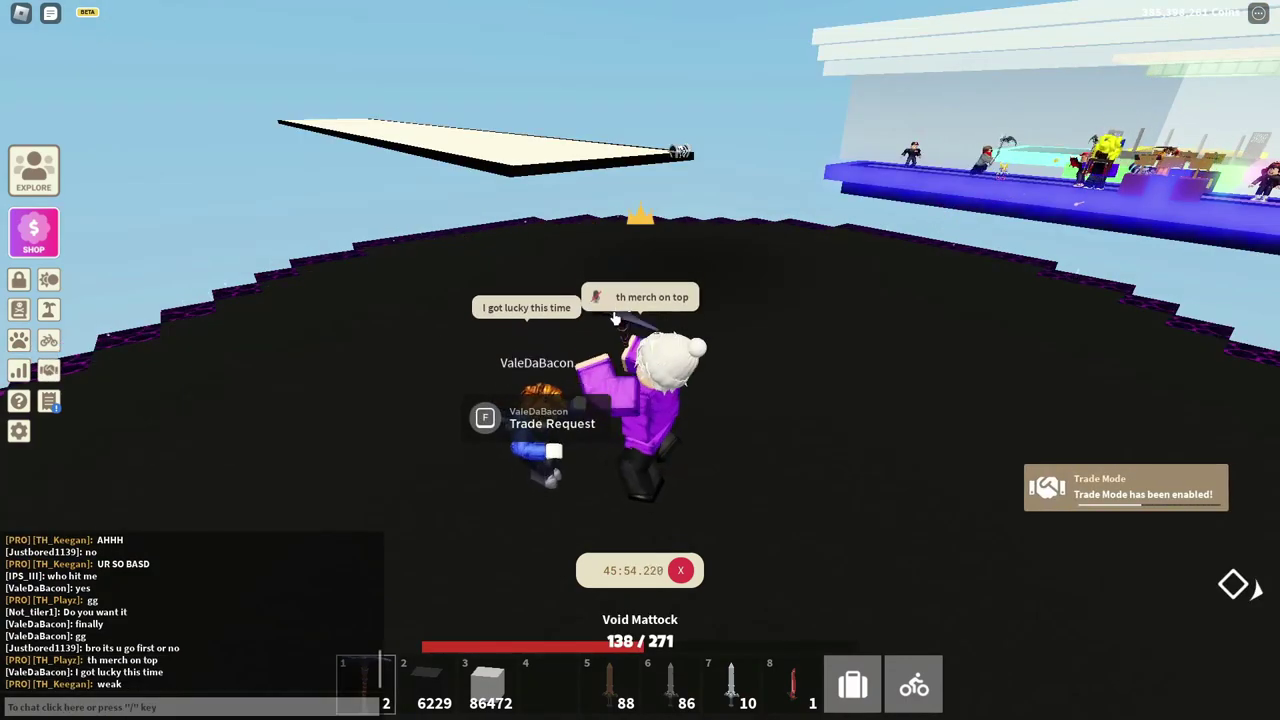
{"action": "key", "text": "f"}
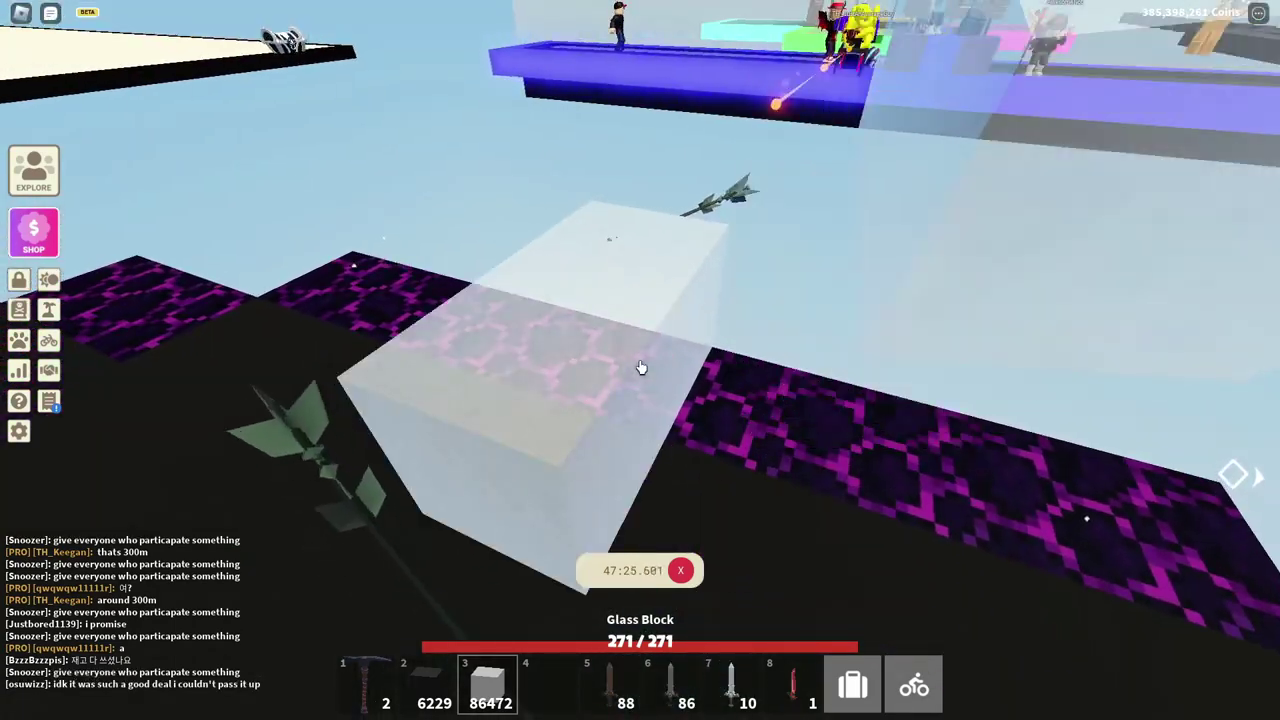
Step: Stack about six glass blocks beneath the character into a pillar at the arena edge
{"action": "left_click", "coordinate": [641, 370]}
{"action": "left_click", "coordinate": [641, 370]}
{"action": "left_click_drag", "start_coordinate": [641, 369], "coordinate": [639, 390]}
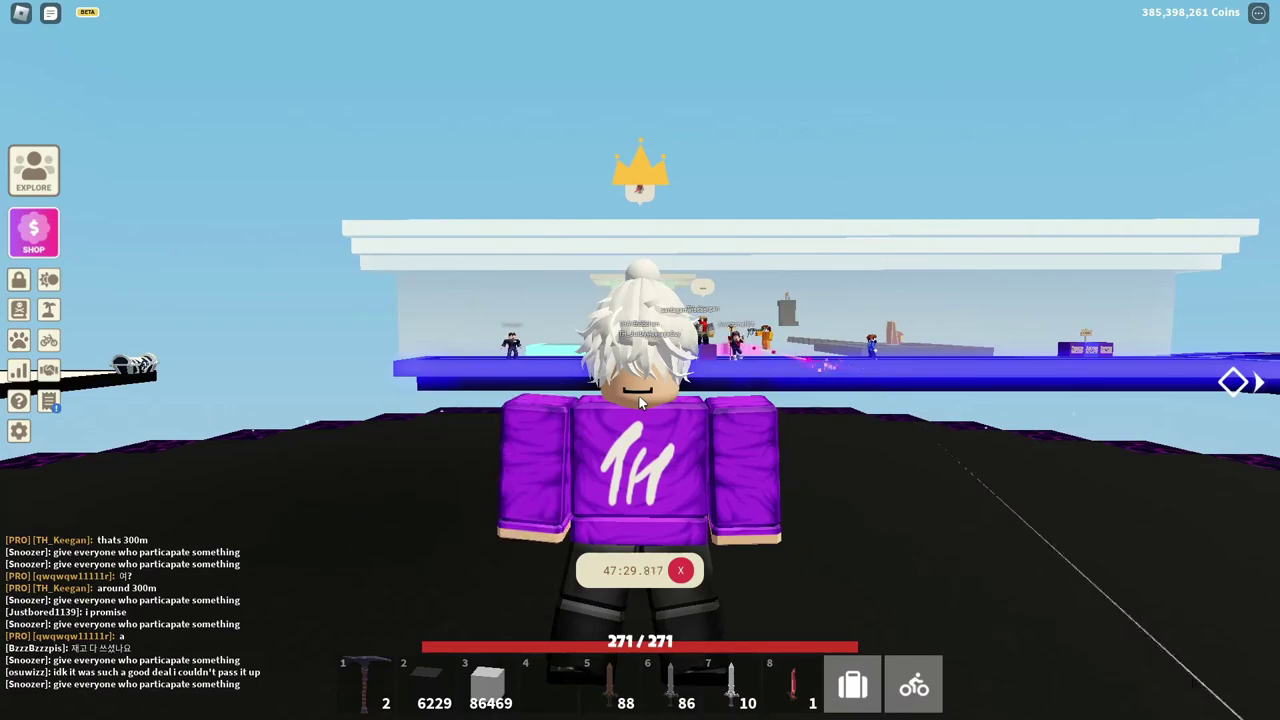
{"action": "scroll", "coordinate": [650, 368], "scroll_direction": "down", "scroll_amount": 2}
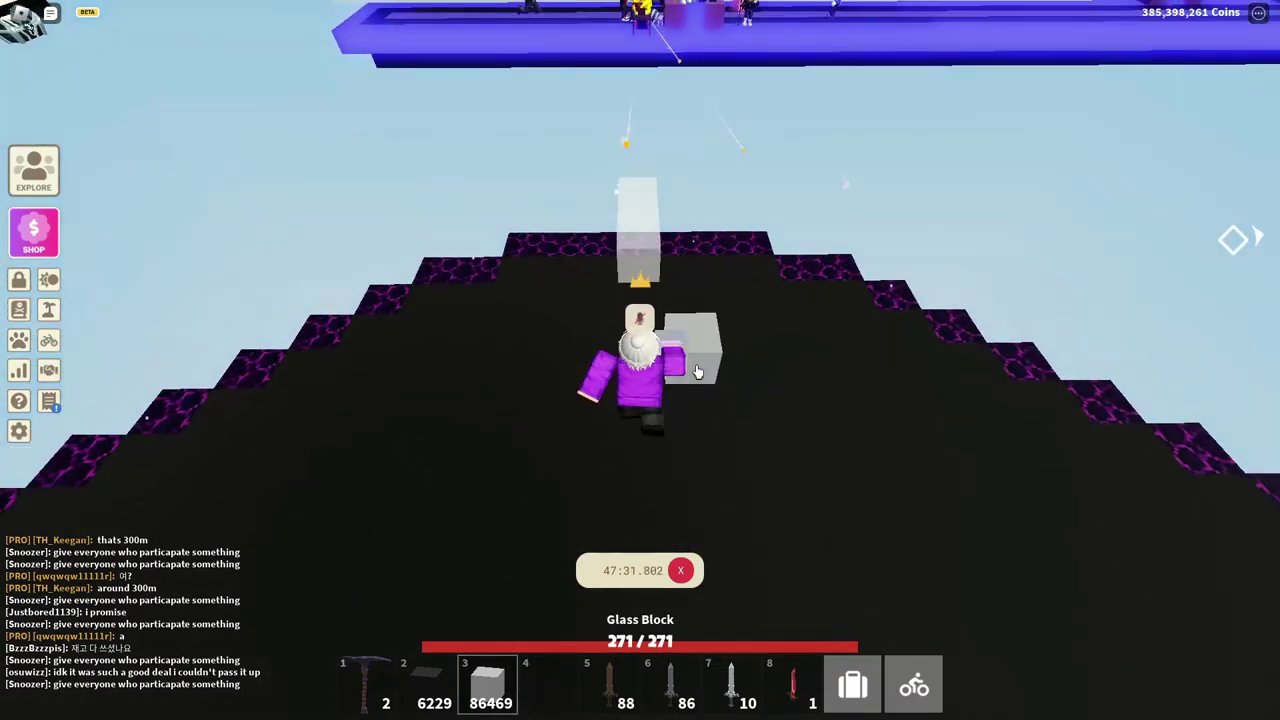
{"action": "left_click", "coordinate": [652, 280]}
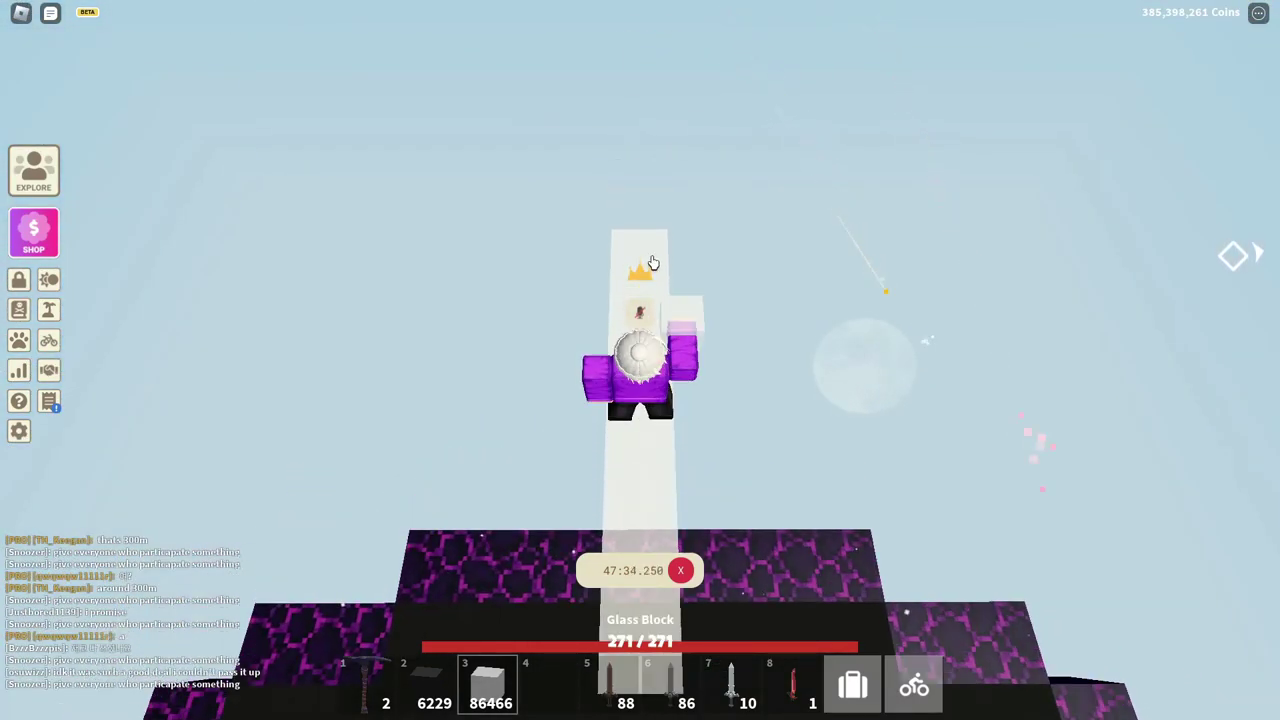